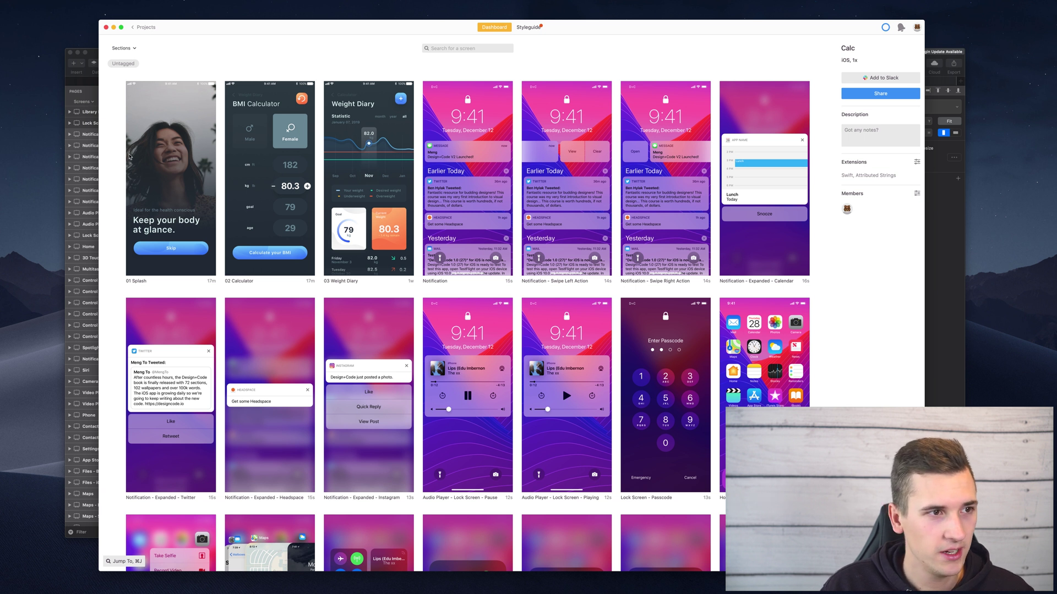
# Step: Make a new section 'Misc' from the 01 Splash, 02 Calculator and 03 Weight Diary screens
pyautogui.moveTo(116, 149)
pyautogui.mouseDown()
pyautogui.moveTo(330, 165)
pyautogui.moveTo(116, 151)
pyautogui.mouseUp()
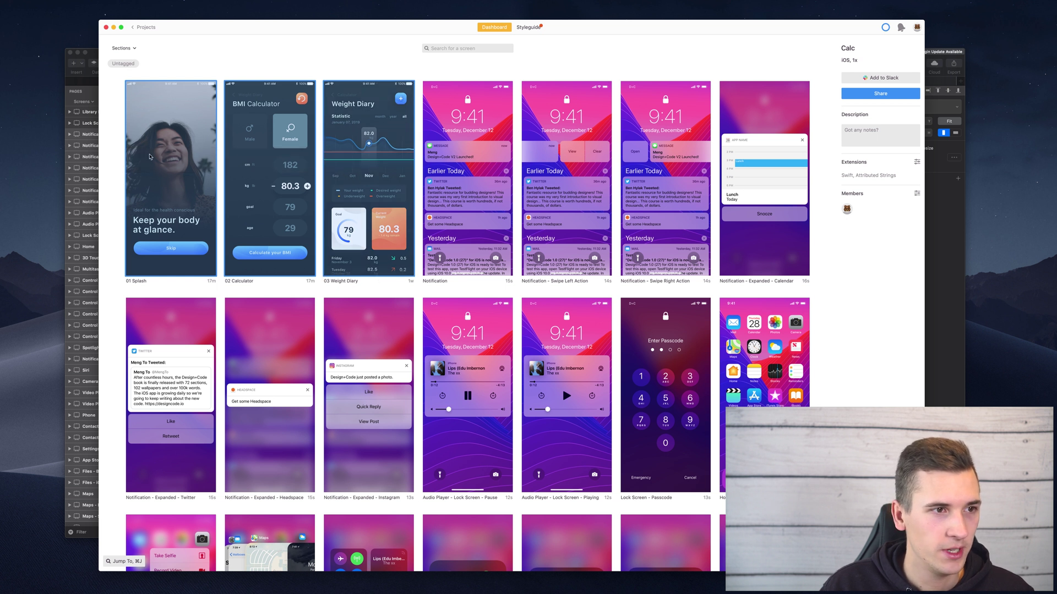
pyautogui.rightClick(149, 157)
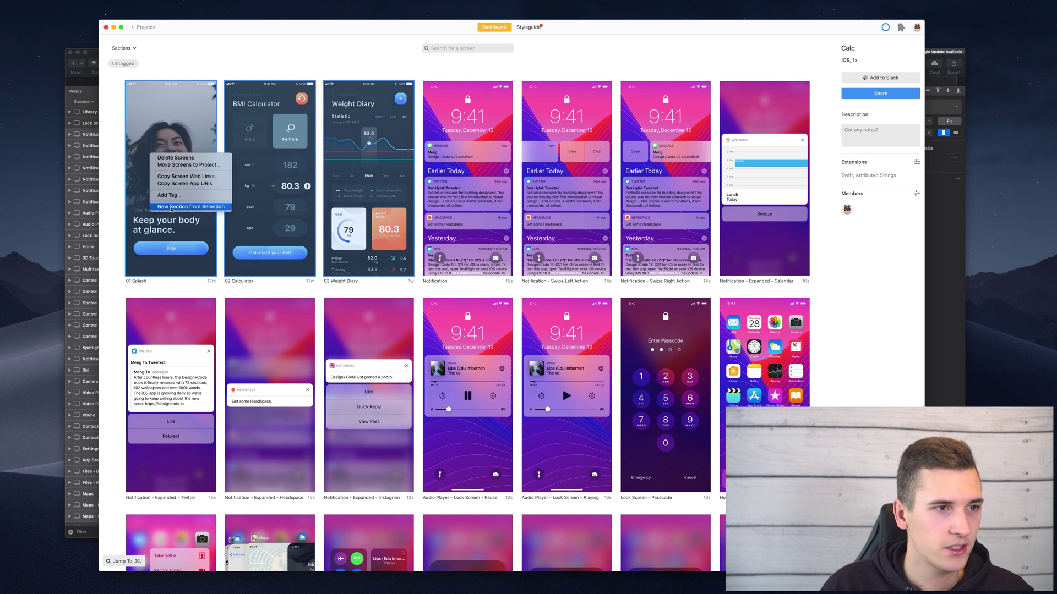
pyautogui.click(170, 204)
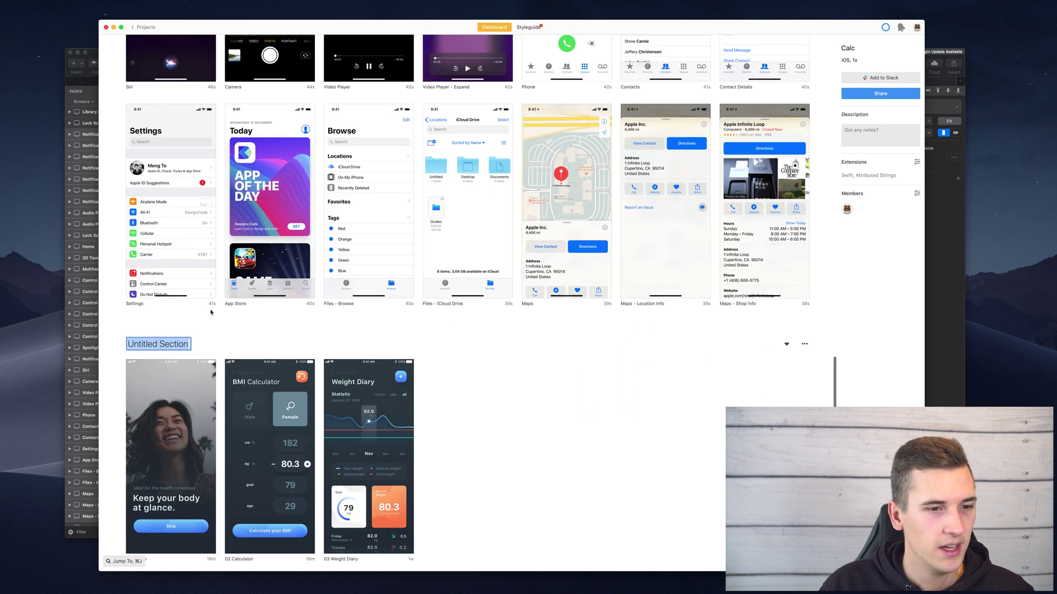
pyautogui.write('Misc')
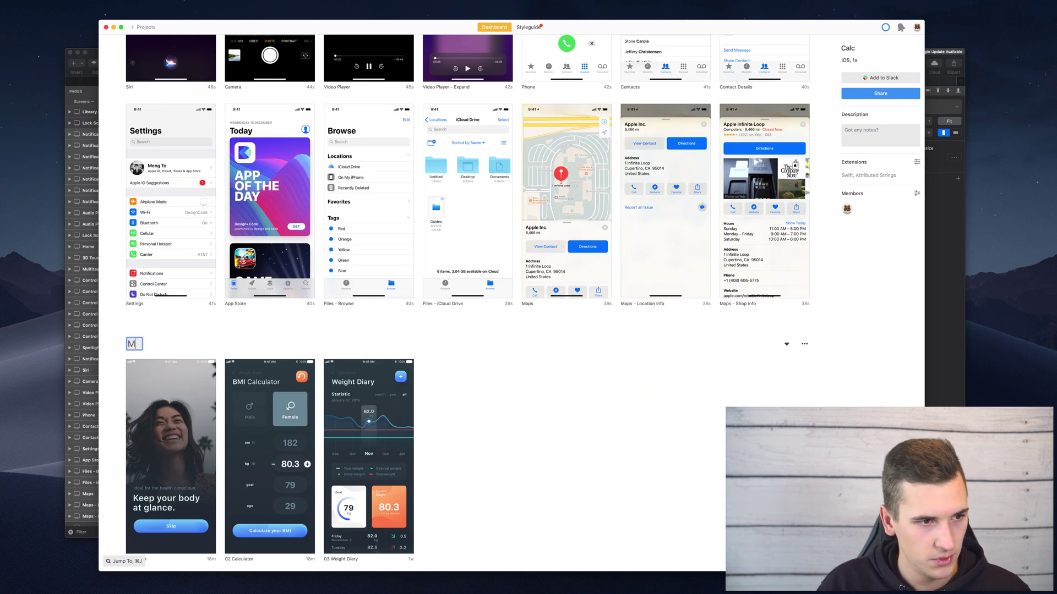
pyautogui.press('Return')
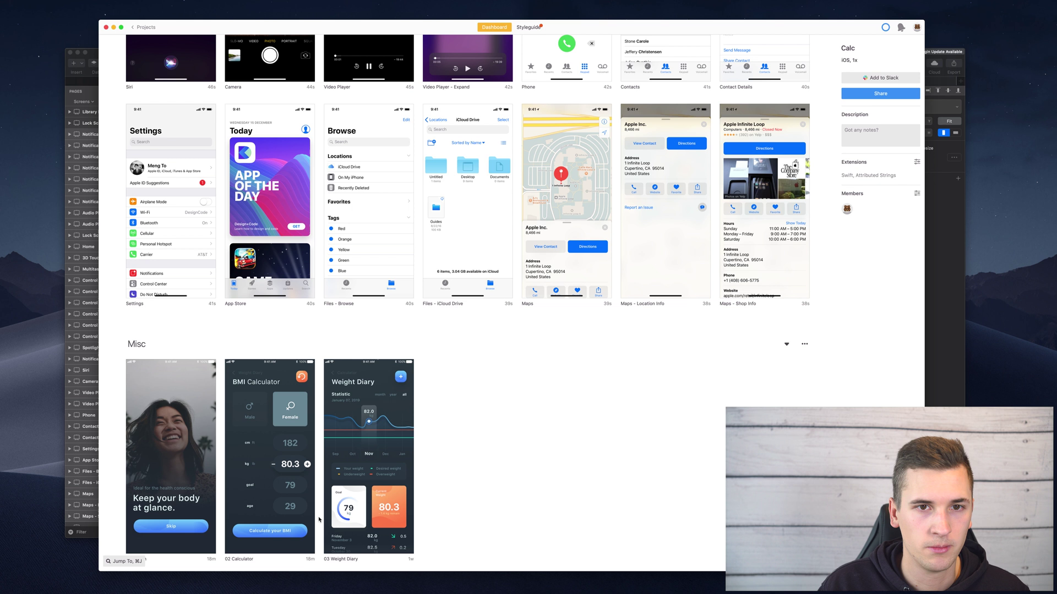
# Step: Select the notification, lock screen, home and control center screens together
pyautogui.scroll(20, 115, 147)
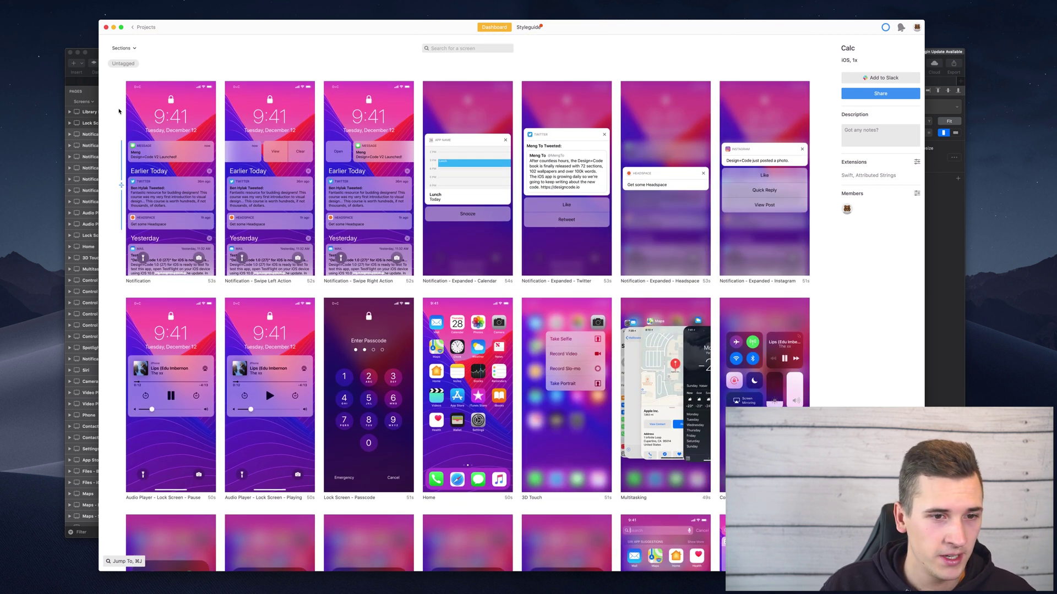
pyautogui.moveTo(119, 109); pyautogui.dragTo(717, 432)
pyautogui.scroll(-10, 606, 358)
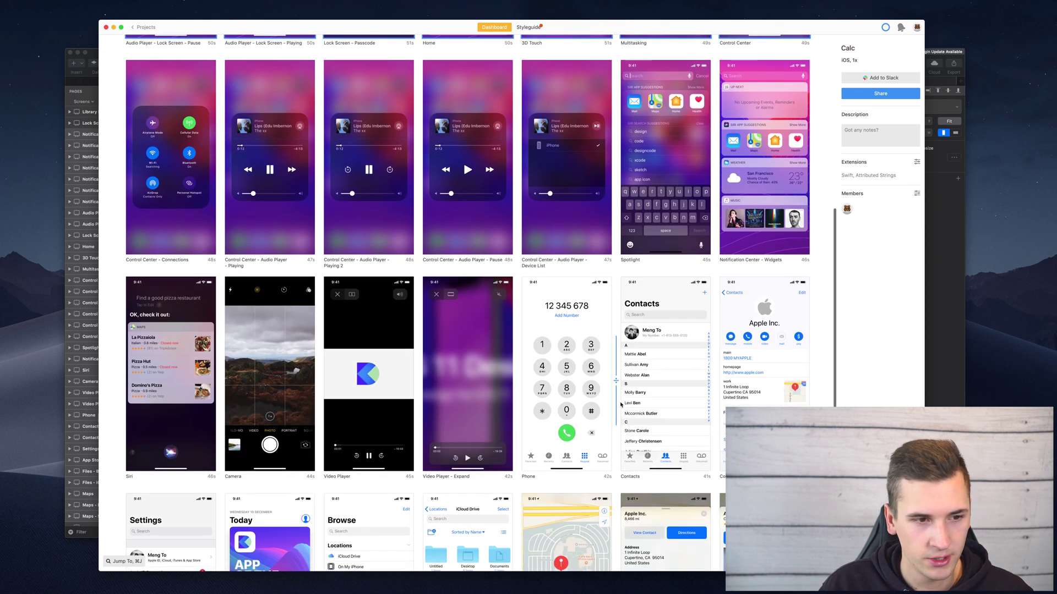
pyautogui.scroll(1, 193, 348)
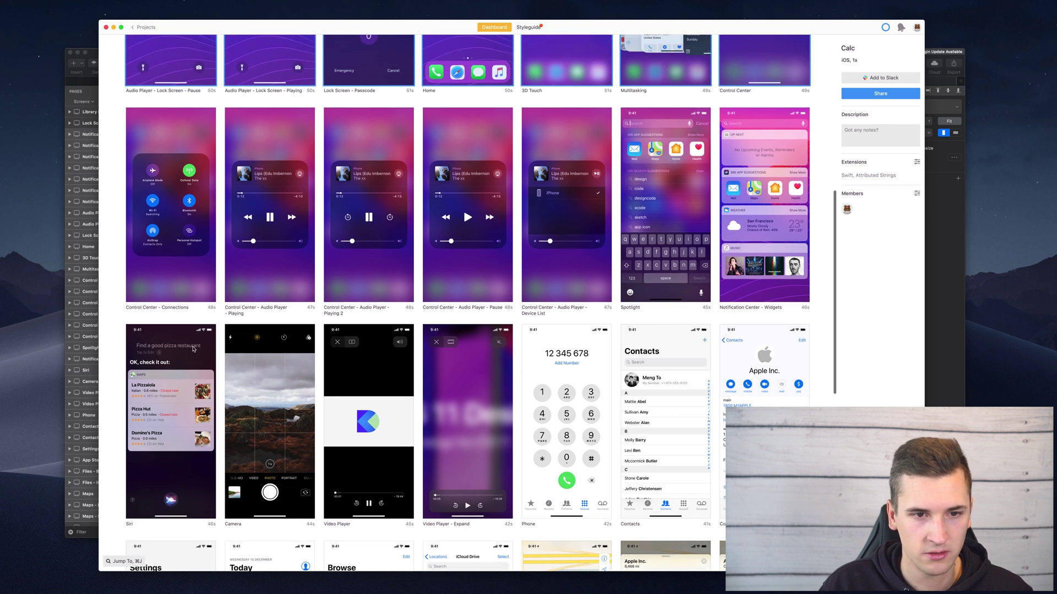
pyautogui.scroll(1, 166, 365)
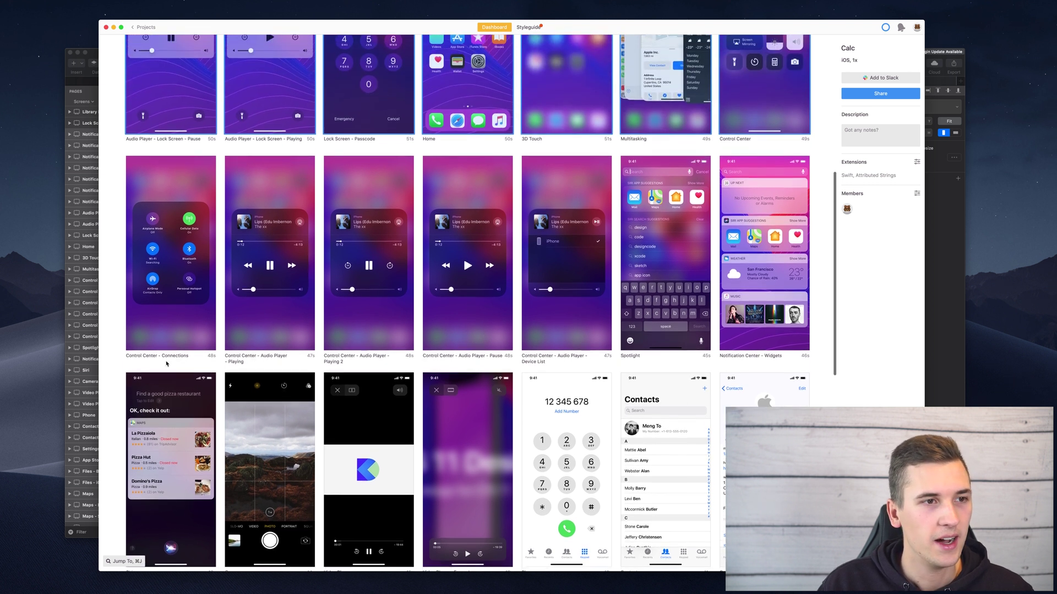
pyautogui.moveTo(110, 217); pyautogui.dragTo(815, 217)
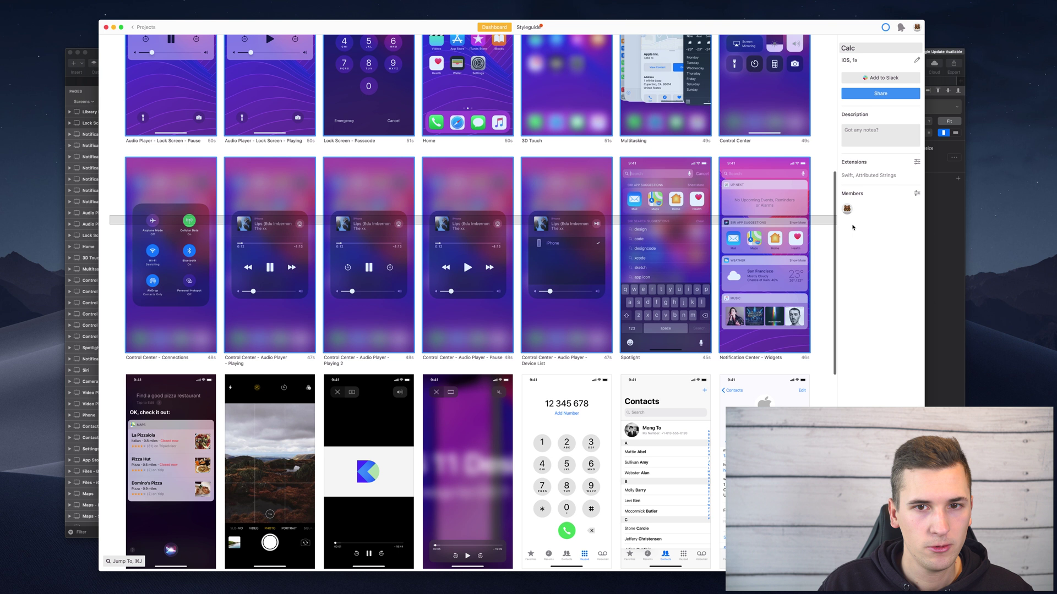
# Step: Create a section named Lockscreen from the selection, then select the Notification screen
pyautogui.rightClick(480, 210)
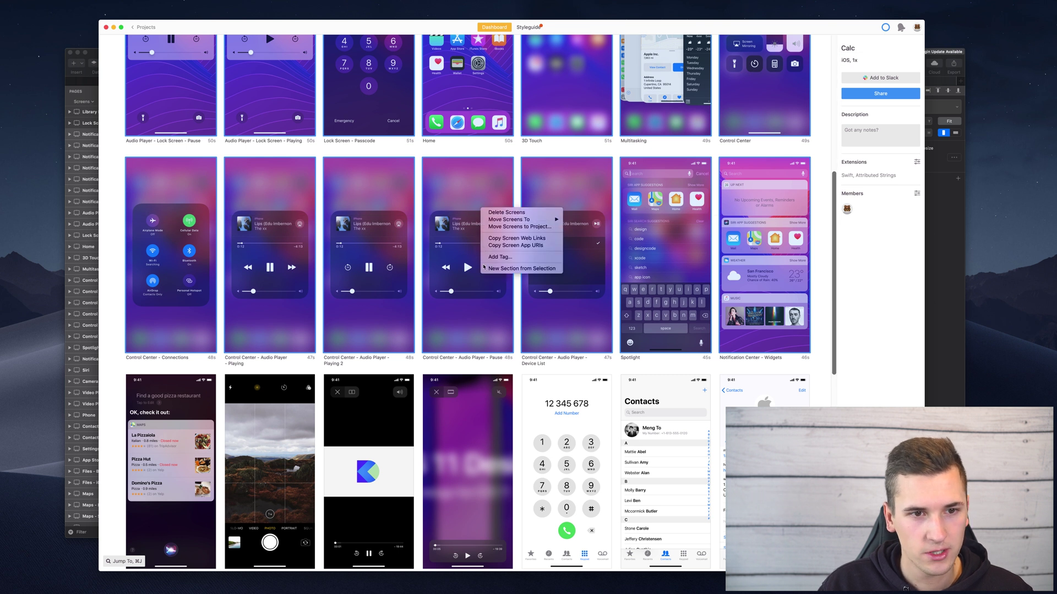
pyautogui.click(489, 269)
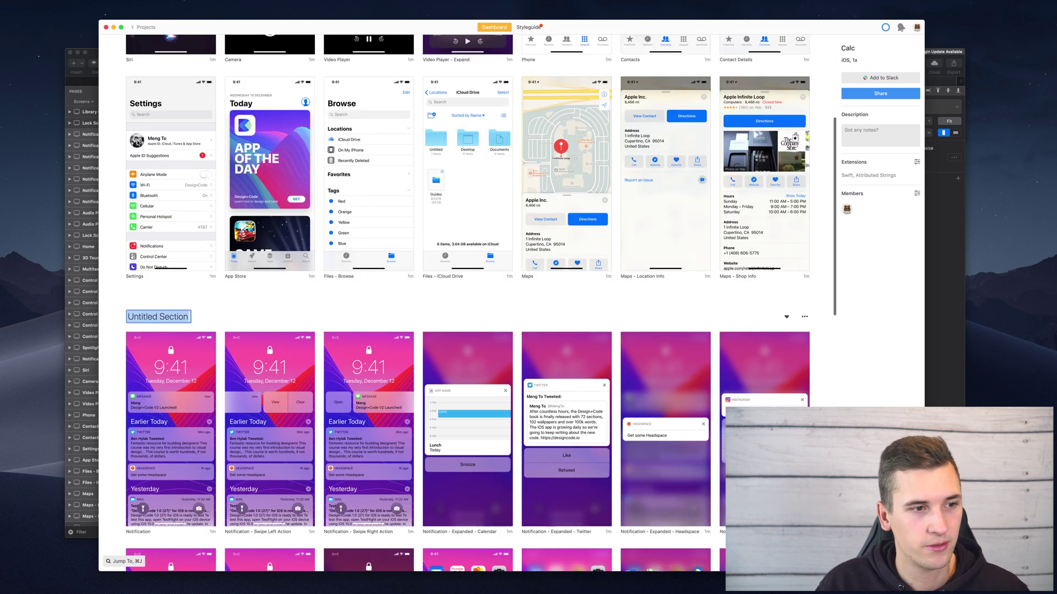
pyautogui.write('Lockscreen')
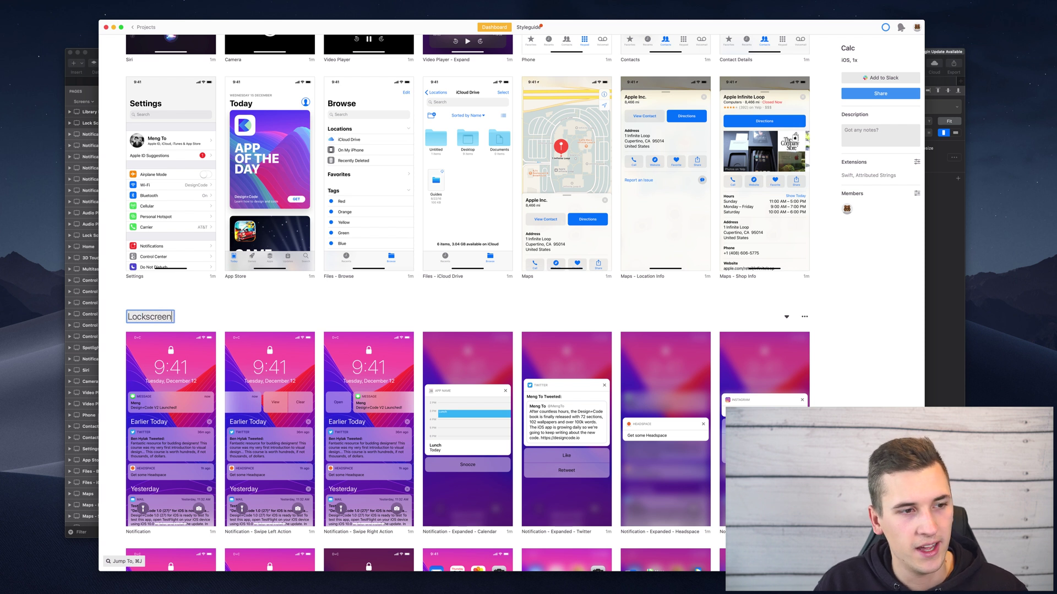
pyautogui.press('Return')
pyautogui.scroll(-4, 271, 195)
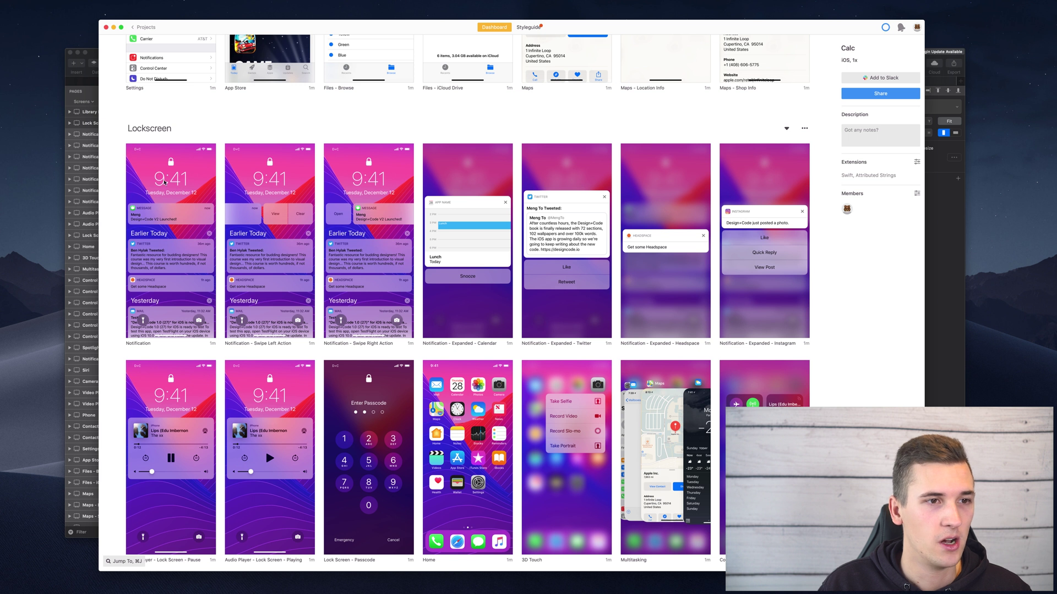
pyautogui.moveTo(164, 182)
pyautogui.mouseDown()
pyautogui.moveTo(259, 179)
pyautogui.moveTo(156, 169)
pyautogui.moveTo(164, 183)
pyautogui.mouseUp()
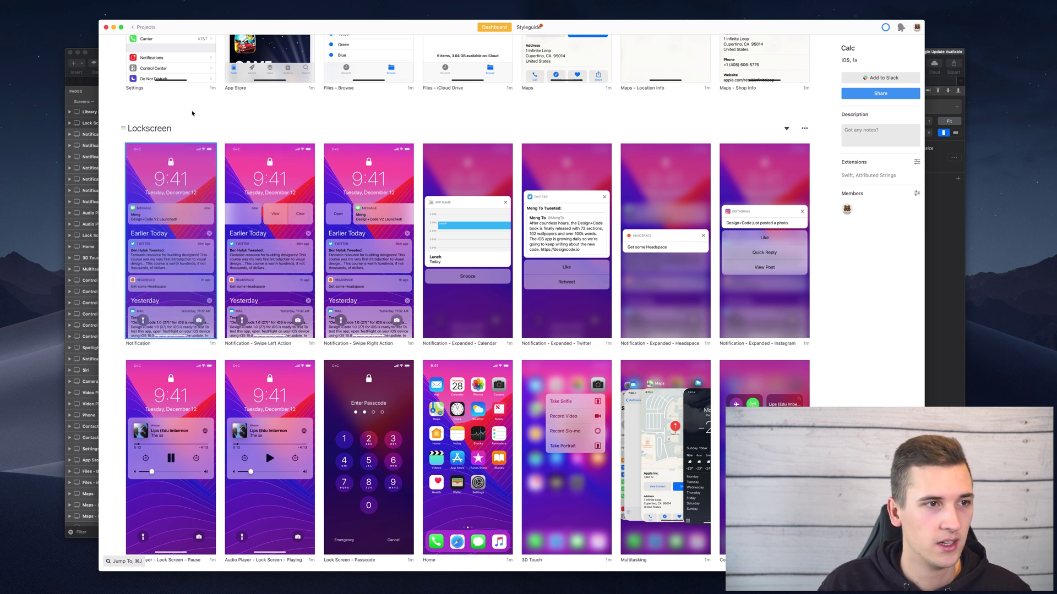
pyautogui.click(192, 113)
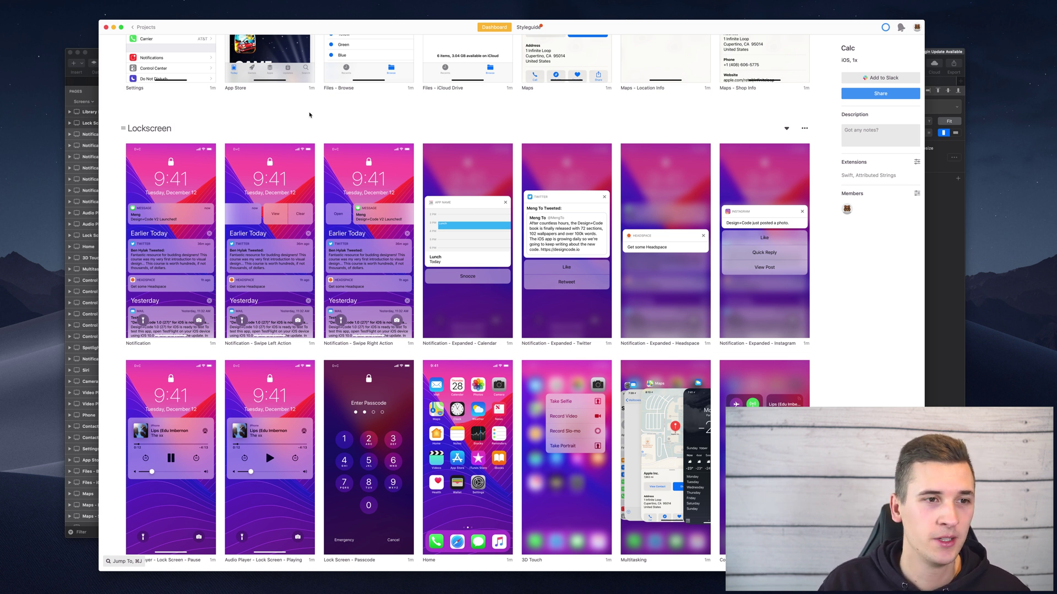
pyautogui.scroll(5, 352, 115)
pyautogui.scroll(-7, 350, 119)
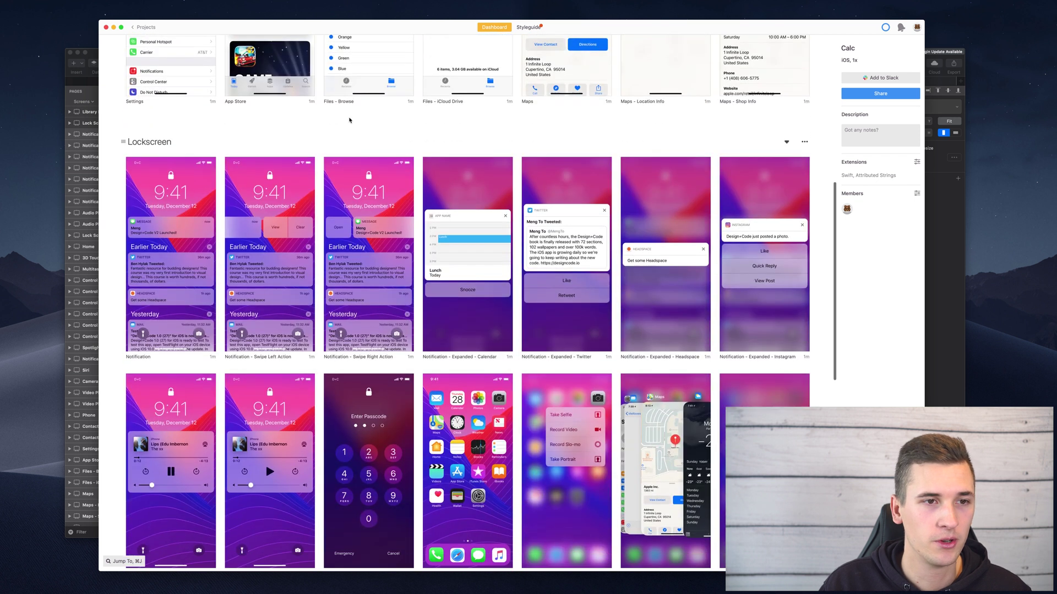
pyautogui.scroll(2, 350, 120)
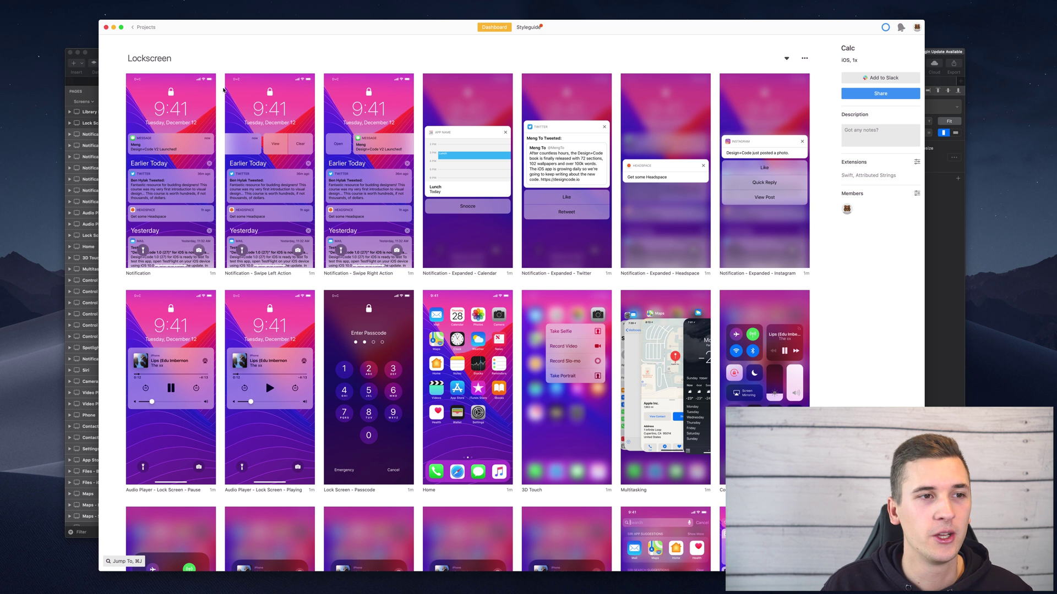
# Step: Tag the Notification screen with a new 'done' tag, preview it, and return to the dashboard
pyautogui.scroll(3, 234, 182)
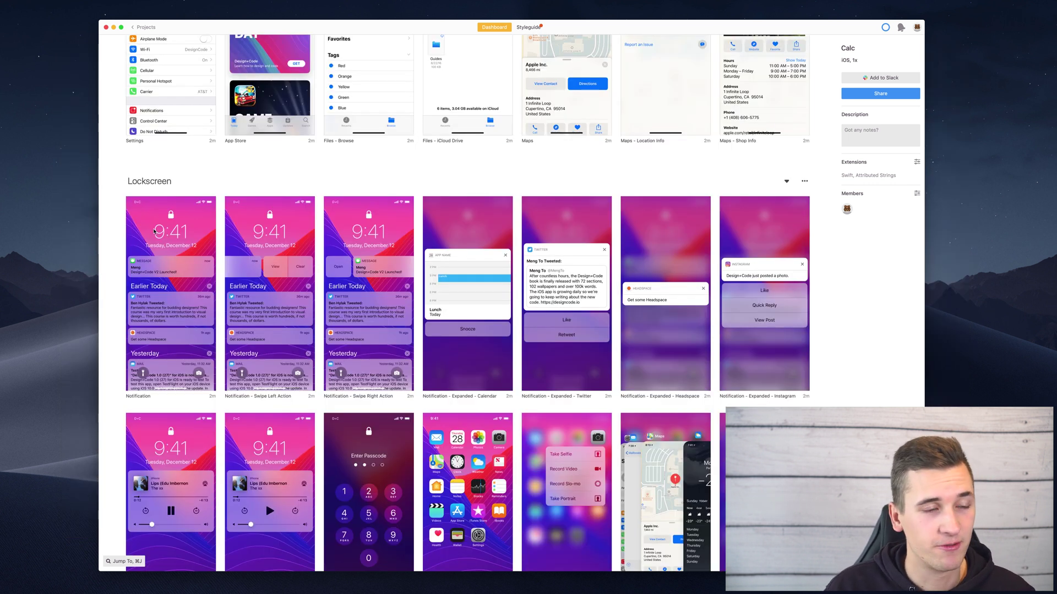
pyautogui.rightClick(155, 231)
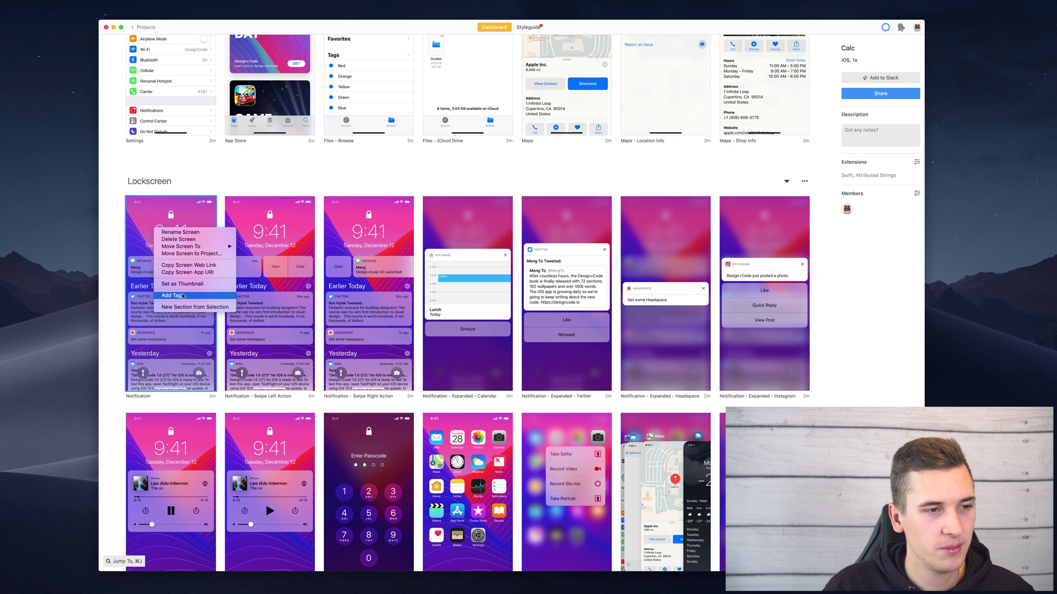
pyautogui.click(182, 295)
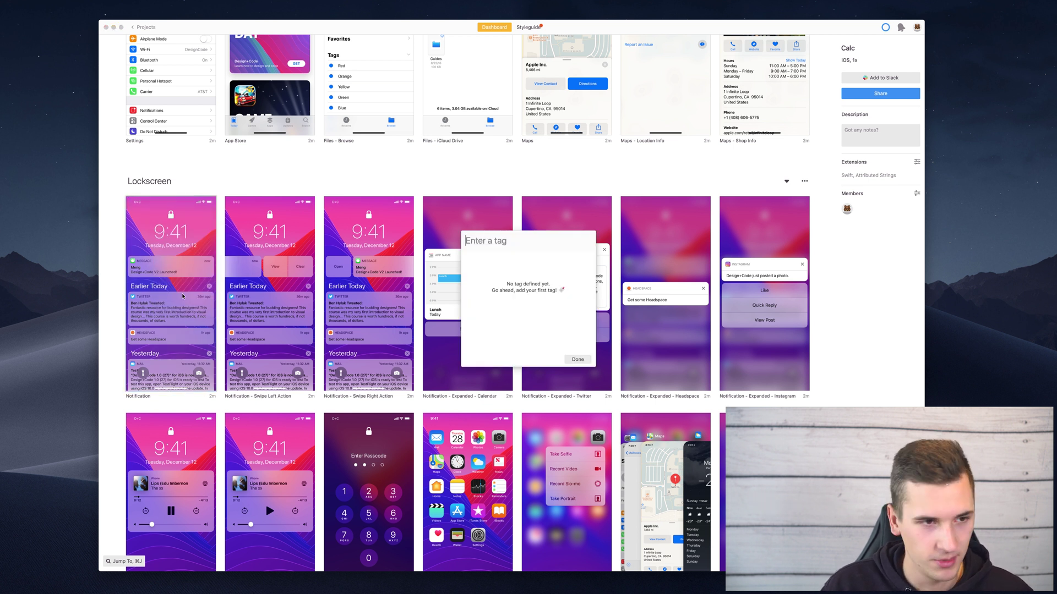
pyautogui.write('done')
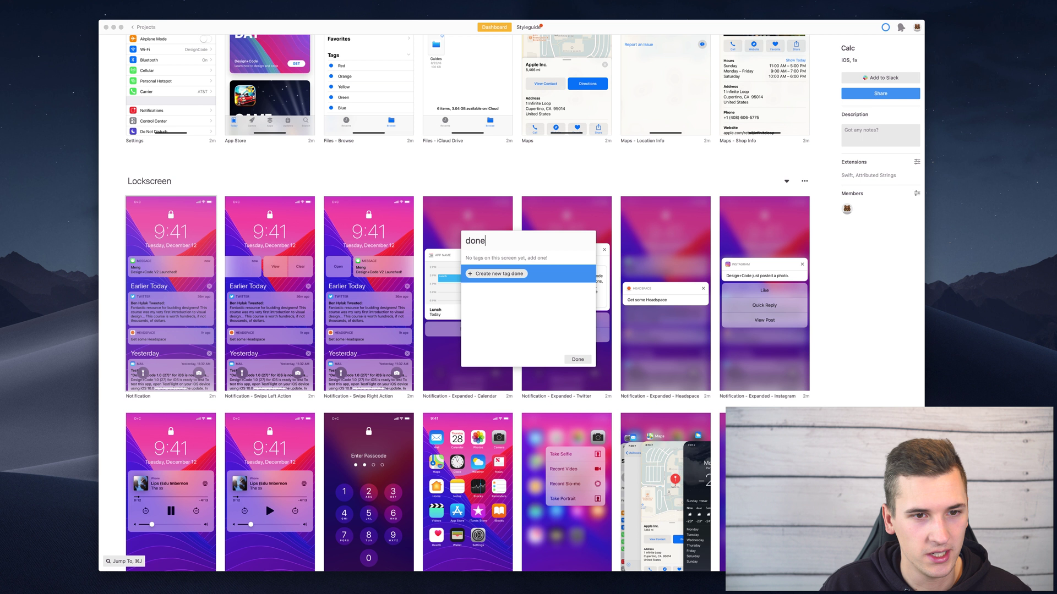
pyautogui.click(477, 271)
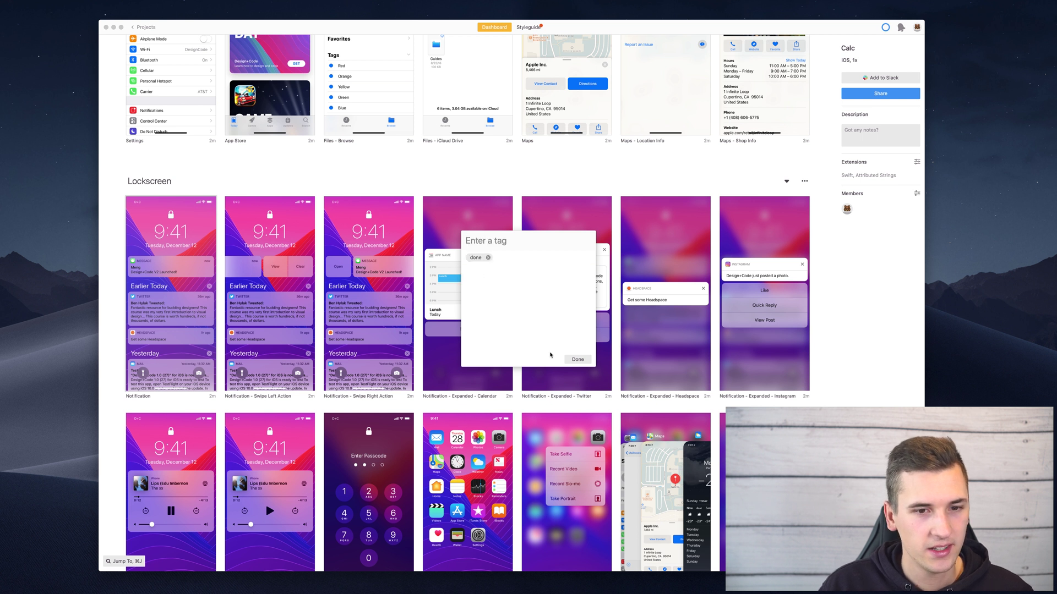
pyautogui.click(577, 358)
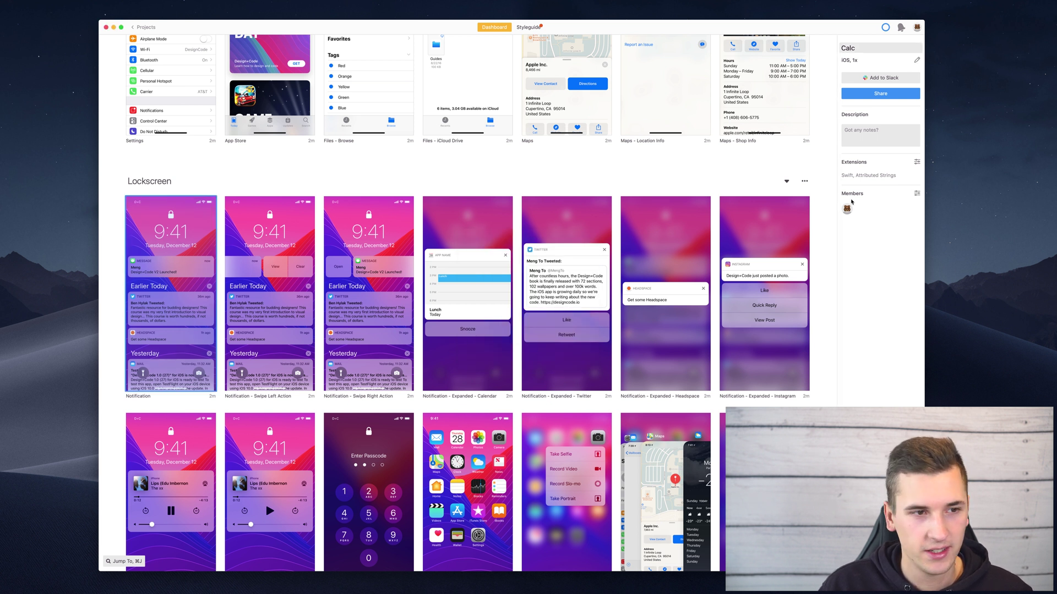
pyautogui.press('Return')
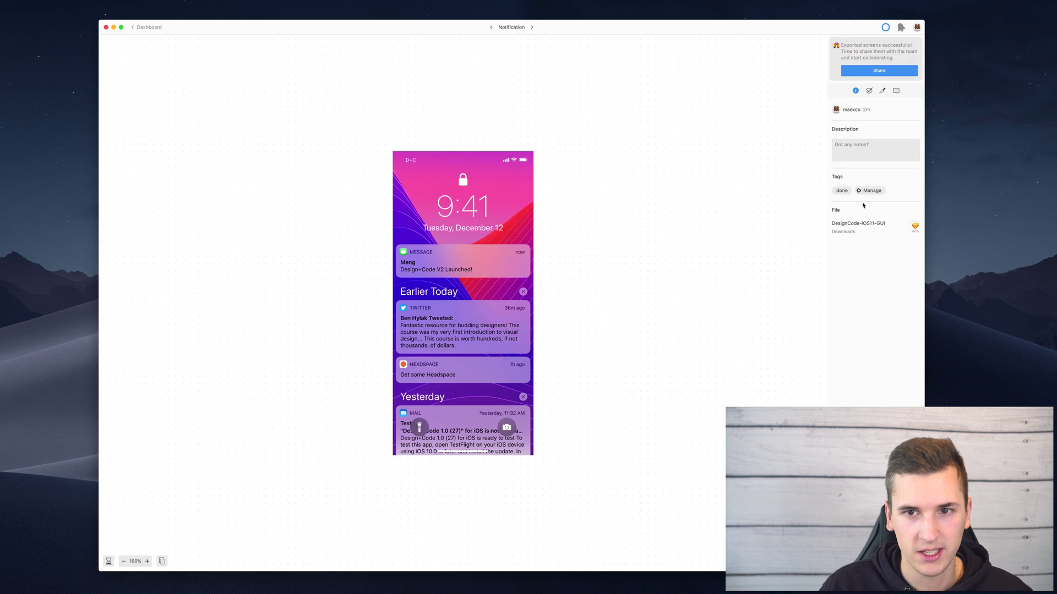
pyautogui.click(148, 27)
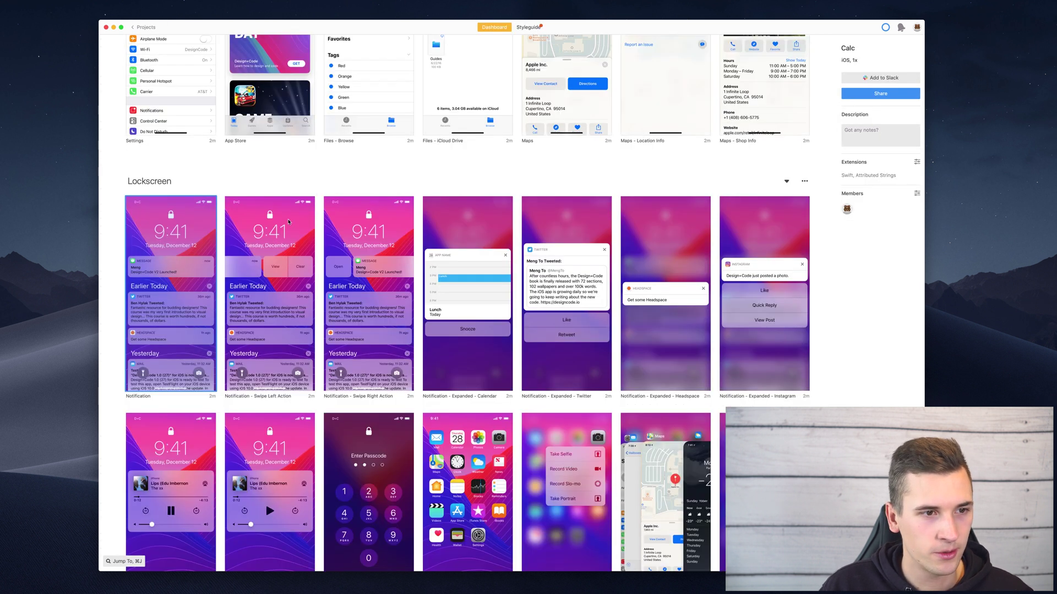
# Step: Tag the Swipe Left and Swipe Right Action screens with a new 'in progress' tag
pyautogui.moveTo(283, 186); pyautogui.dragTo(392, 214)
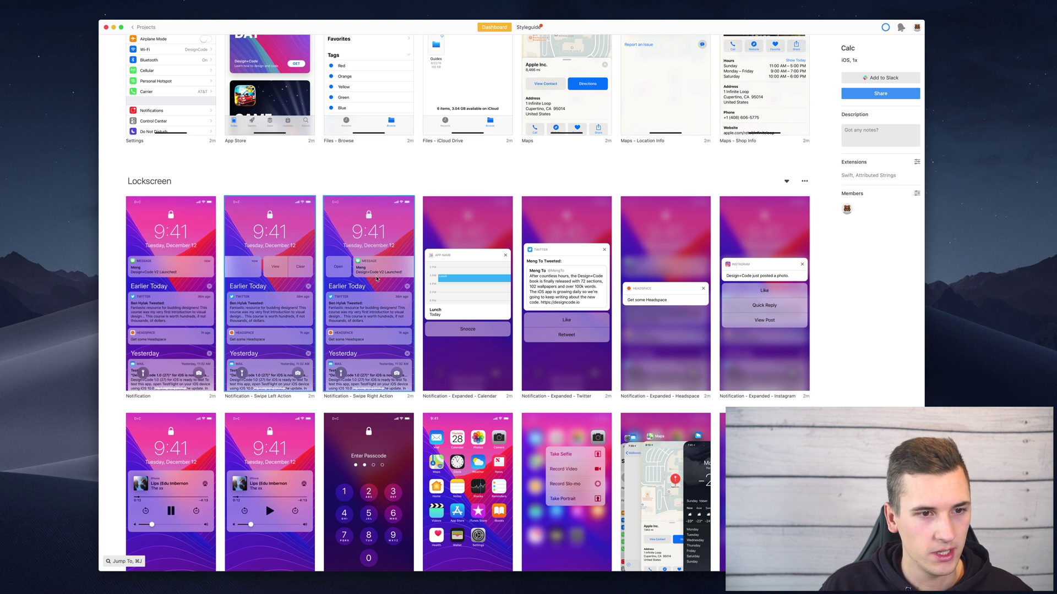
pyautogui.rightClick(380, 277)
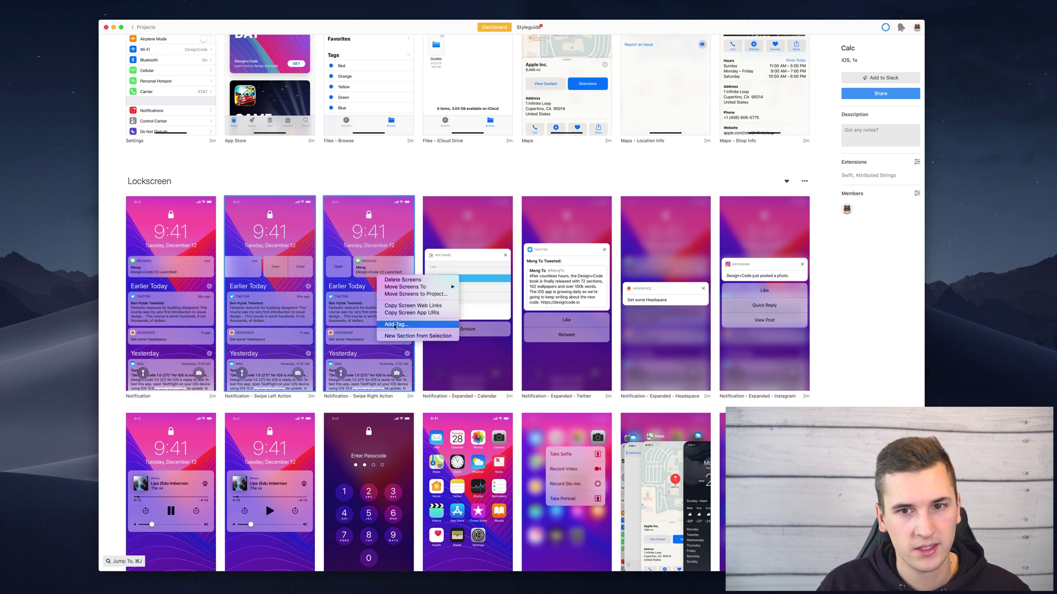
pyautogui.click(397, 325)
pyautogui.write('in p')
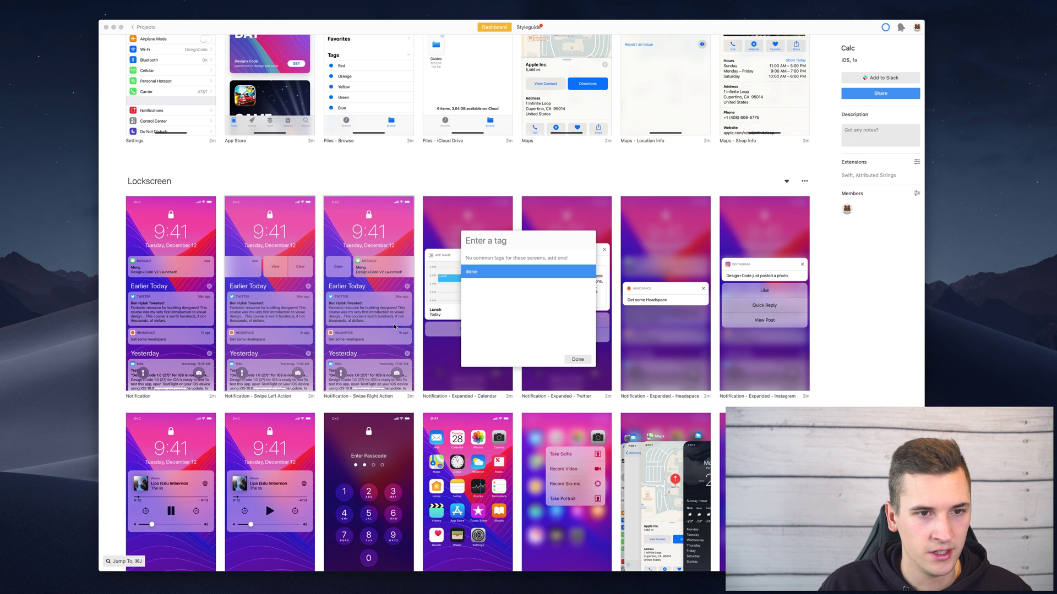
pyautogui.write('rogr')
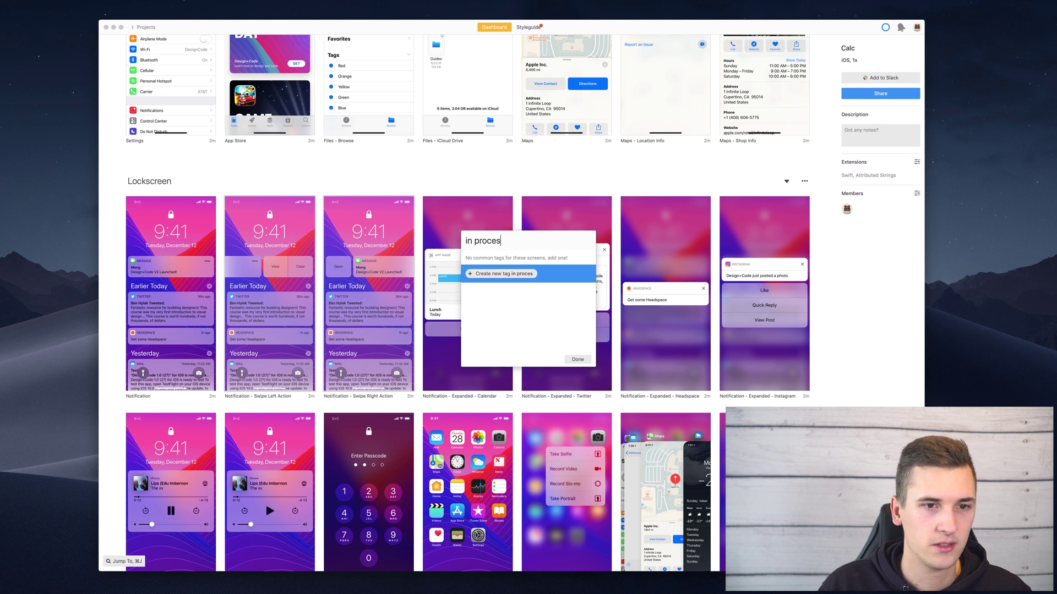
pyautogui.write('ess')
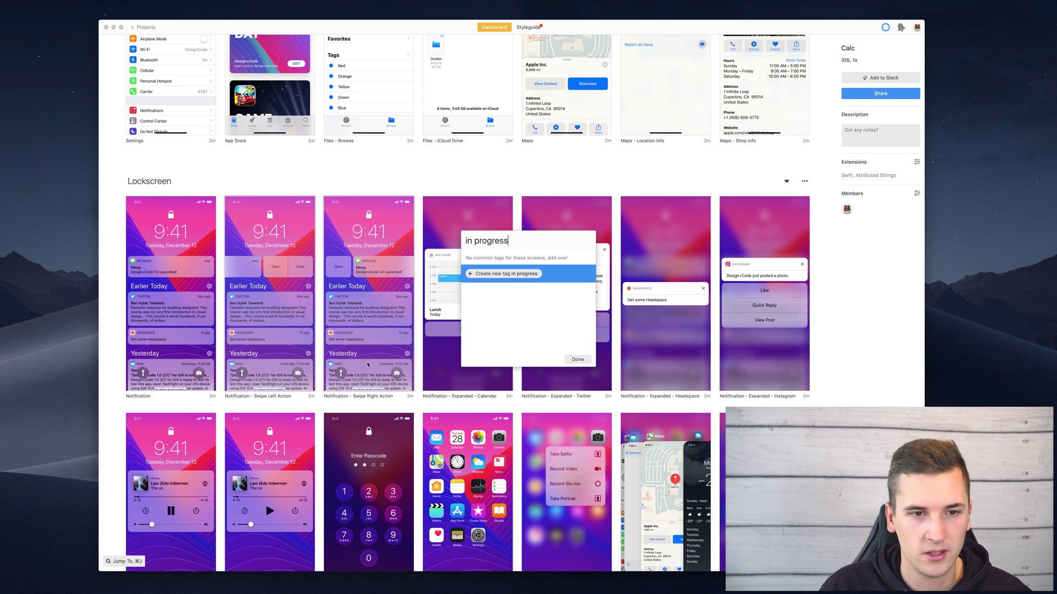
pyautogui.click(508, 280)
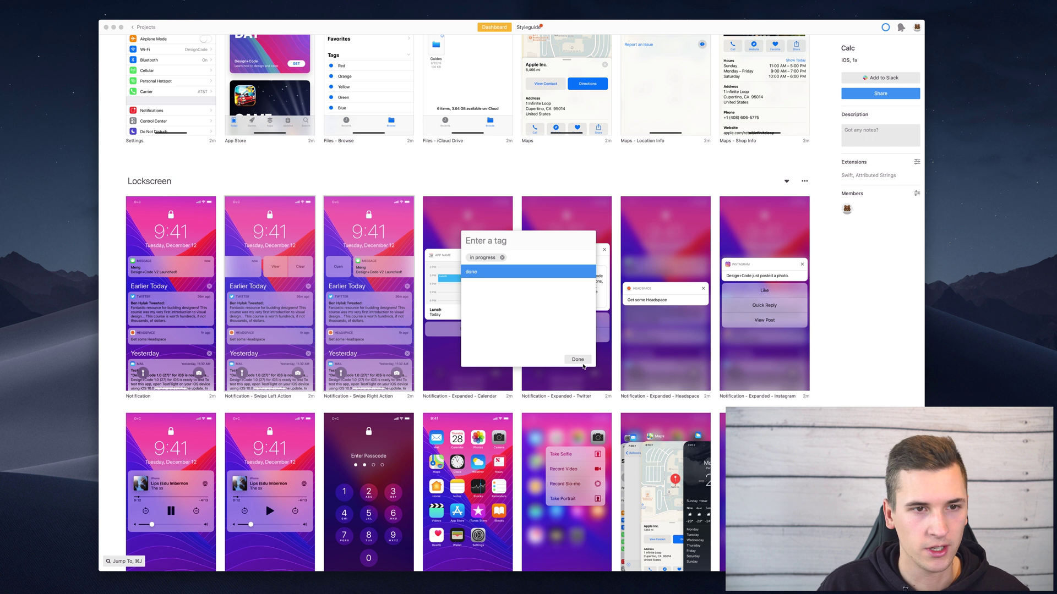
pyautogui.click(577, 359)
# Step: Tag the Calendar and Twitter expanded screens with a new 'starting' tag
pyautogui.moveTo(458, 187); pyautogui.dragTo(553, 253)
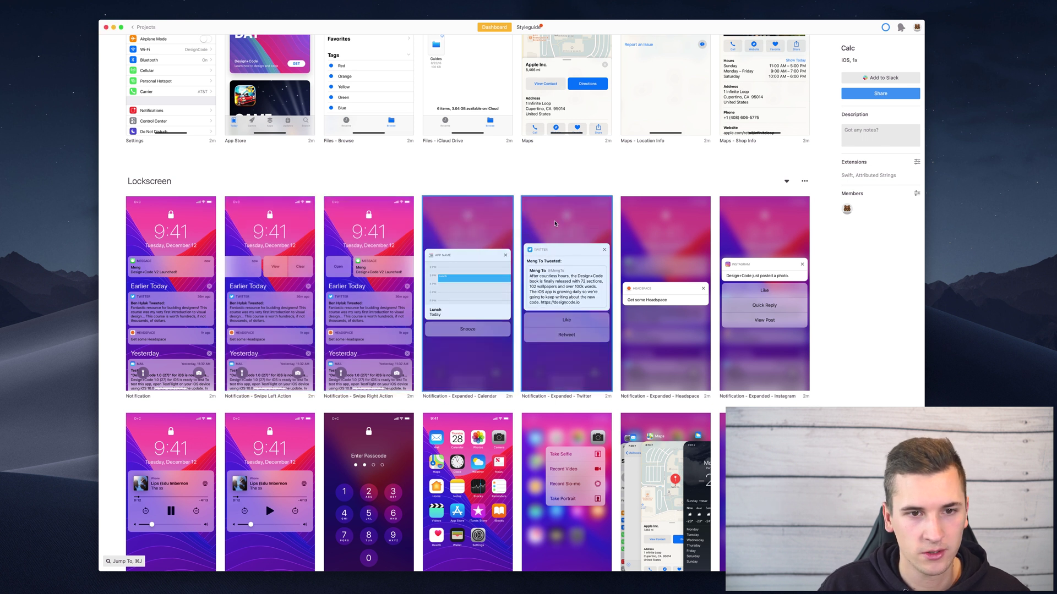
pyautogui.rightClick(555, 221)
pyautogui.click(569, 270)
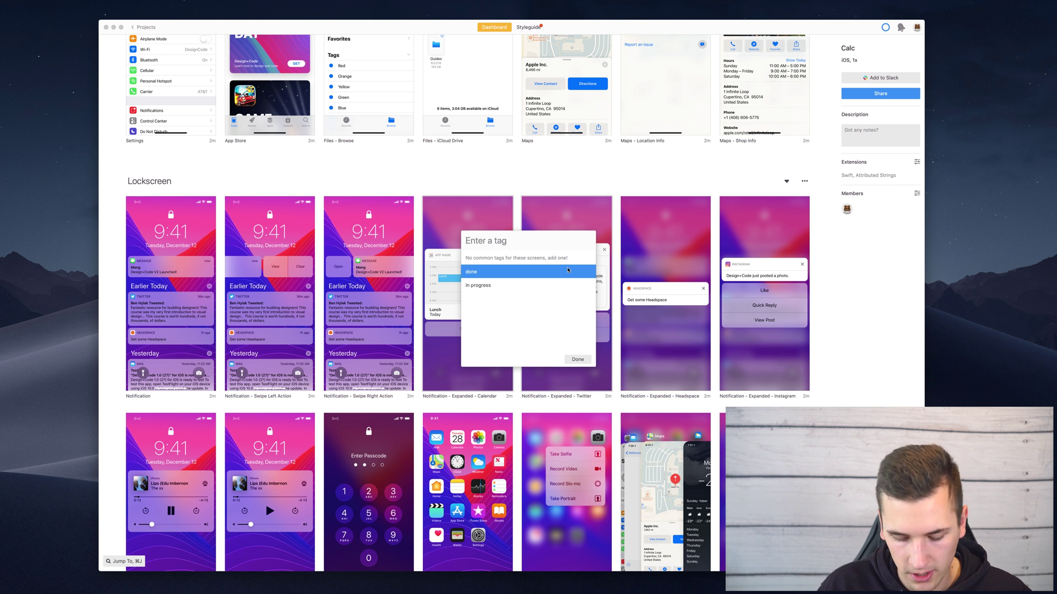
pyautogui.write('starting')
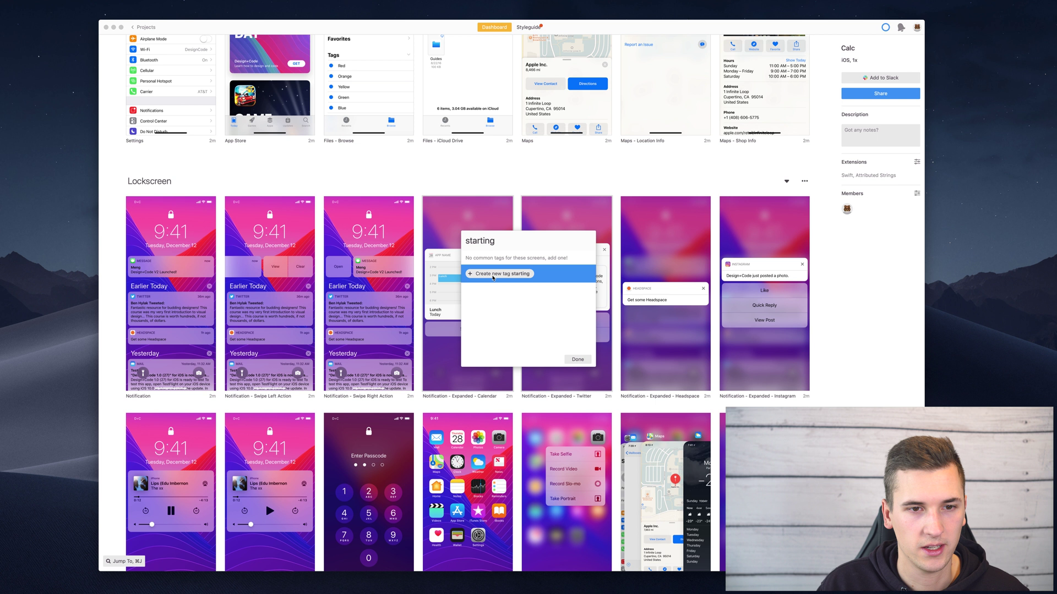
pyautogui.click(493, 277)
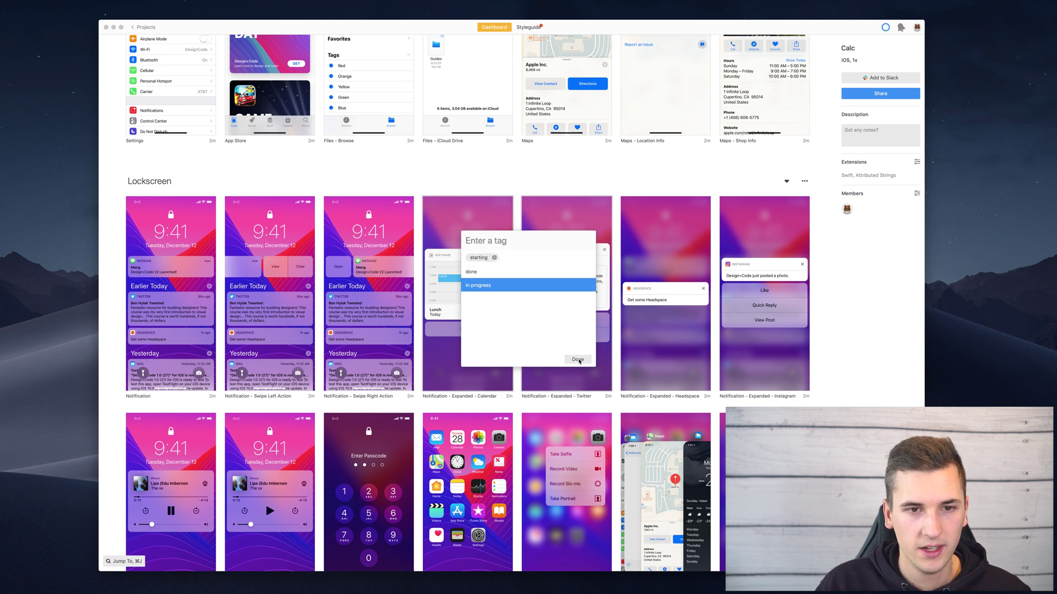
pyautogui.click(578, 360)
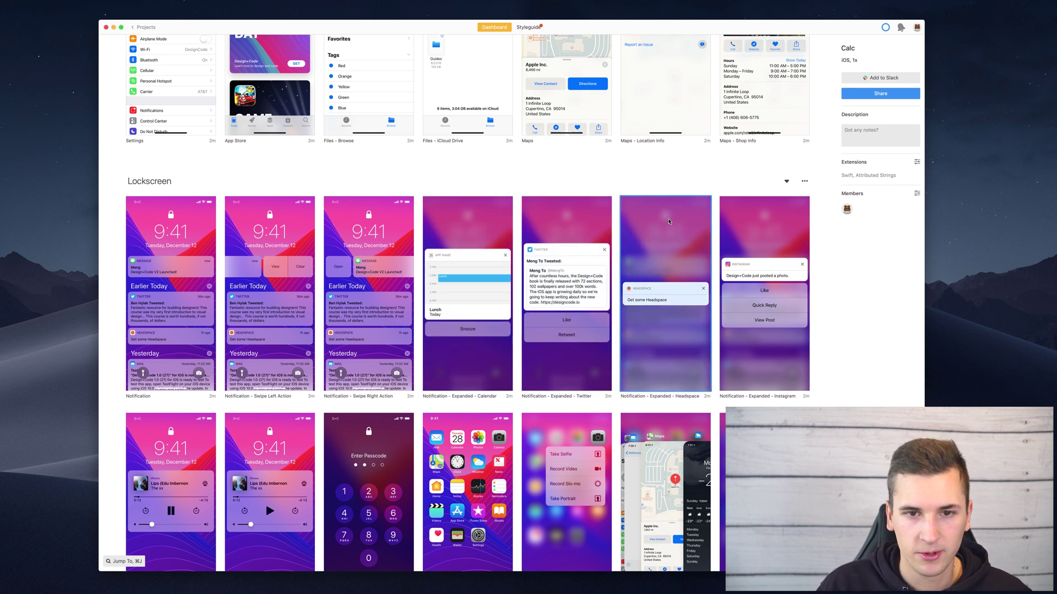
# Step: Apply the existing 'done' tag to the Headspace screen
pyautogui.rightClick(660, 237)
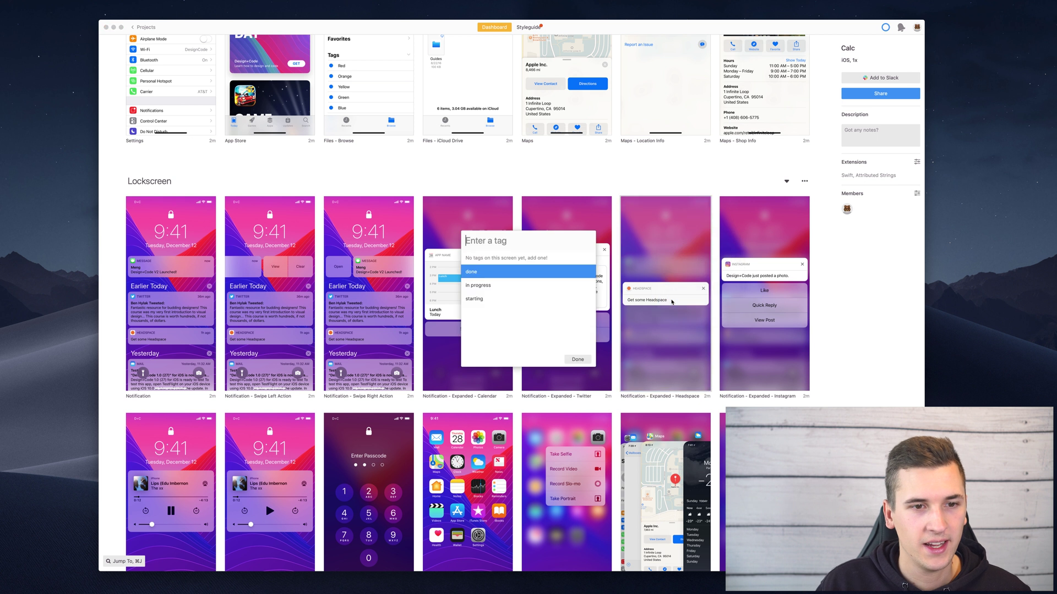
pyautogui.click(674, 301)
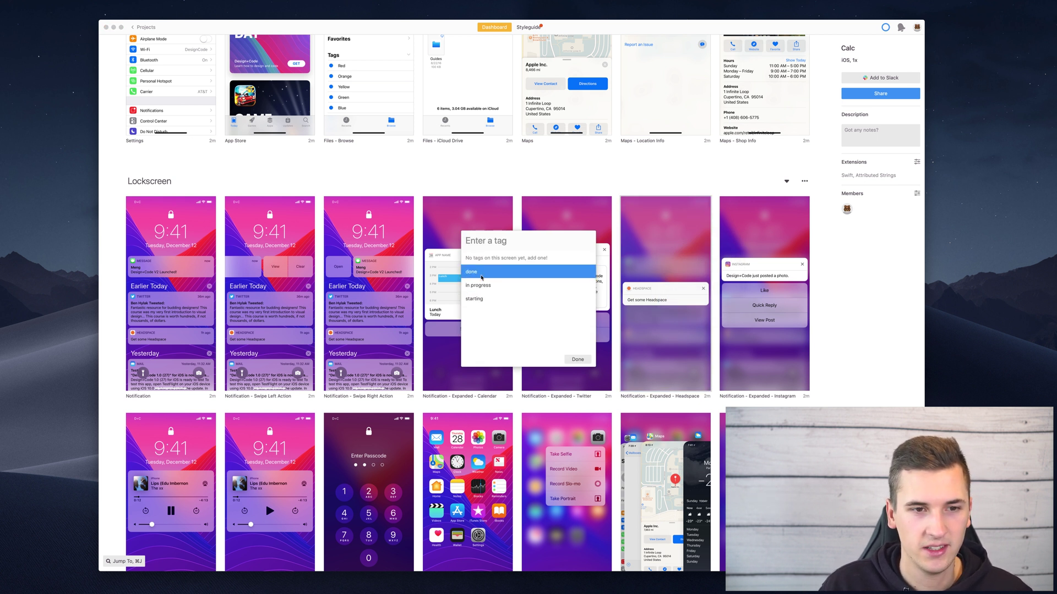
pyautogui.click(577, 360)
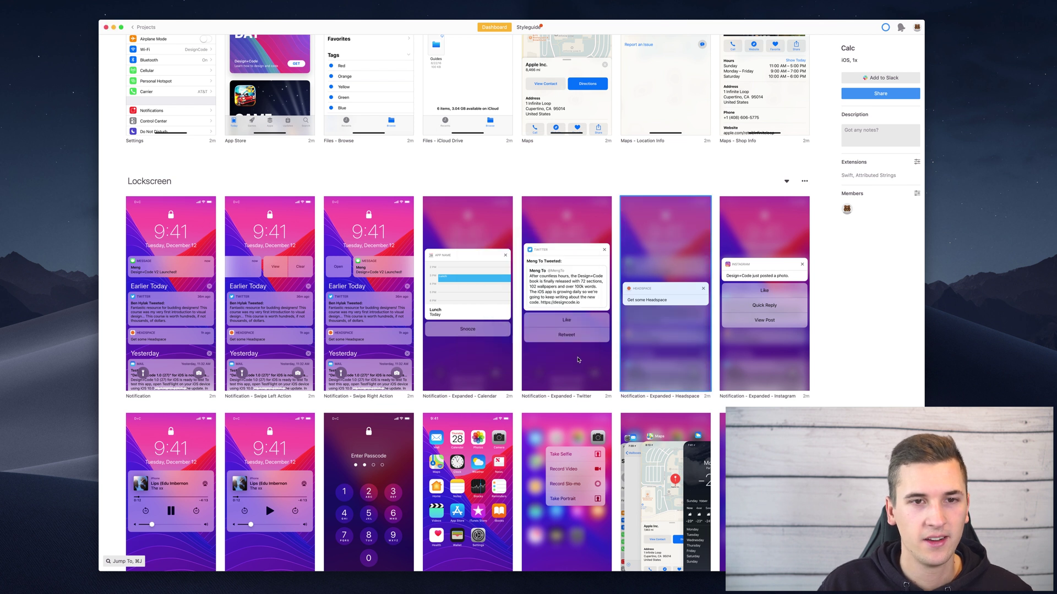
pyautogui.click(631, 183)
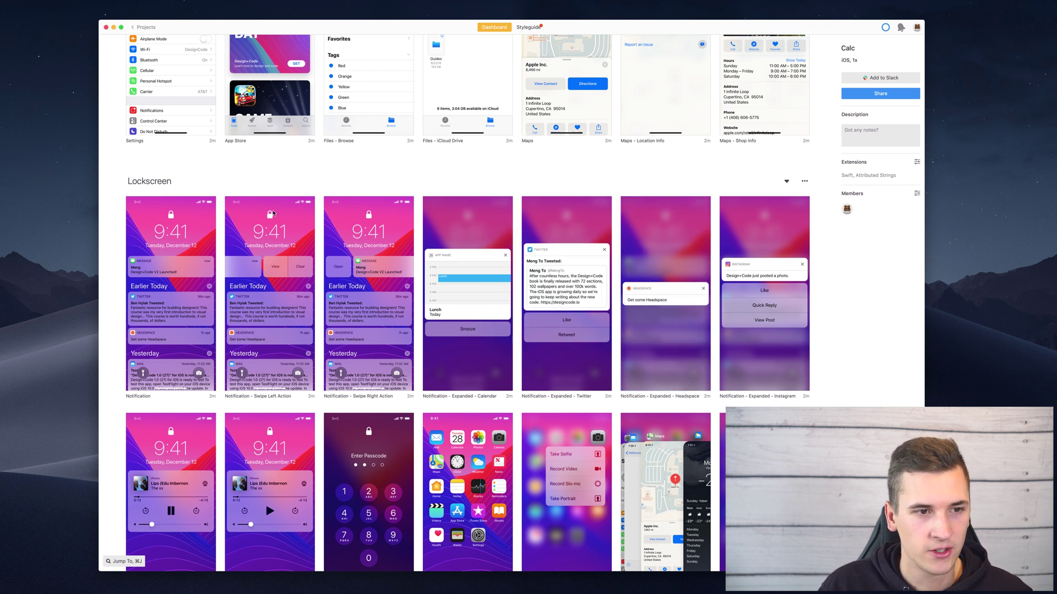
pyautogui.scroll(10, 273, 213)
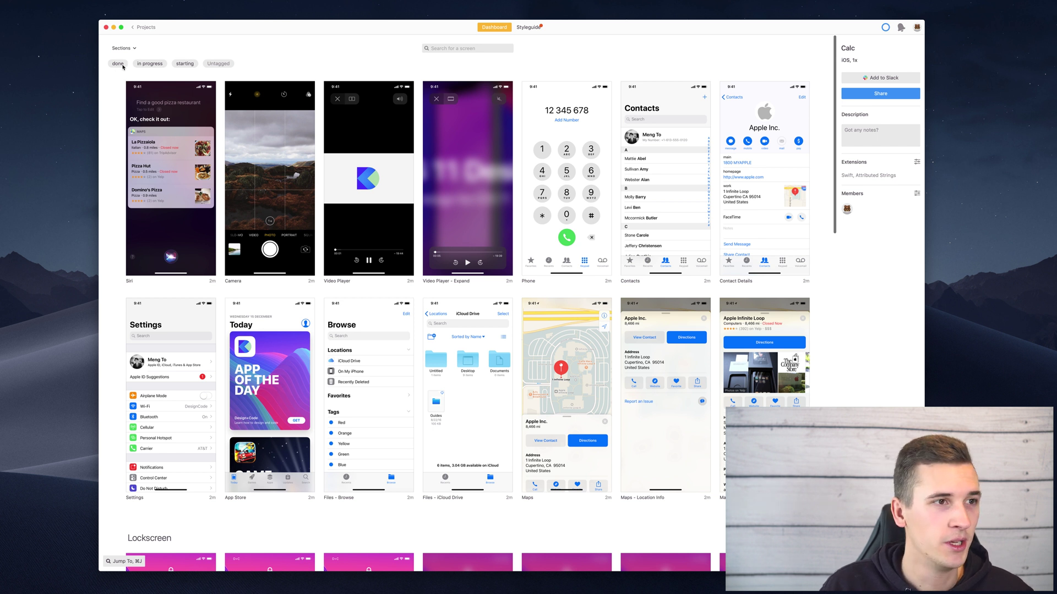
# Step: Try the done, in progress, starting and Untagged tag filters in turn
pyautogui.click(118, 64)
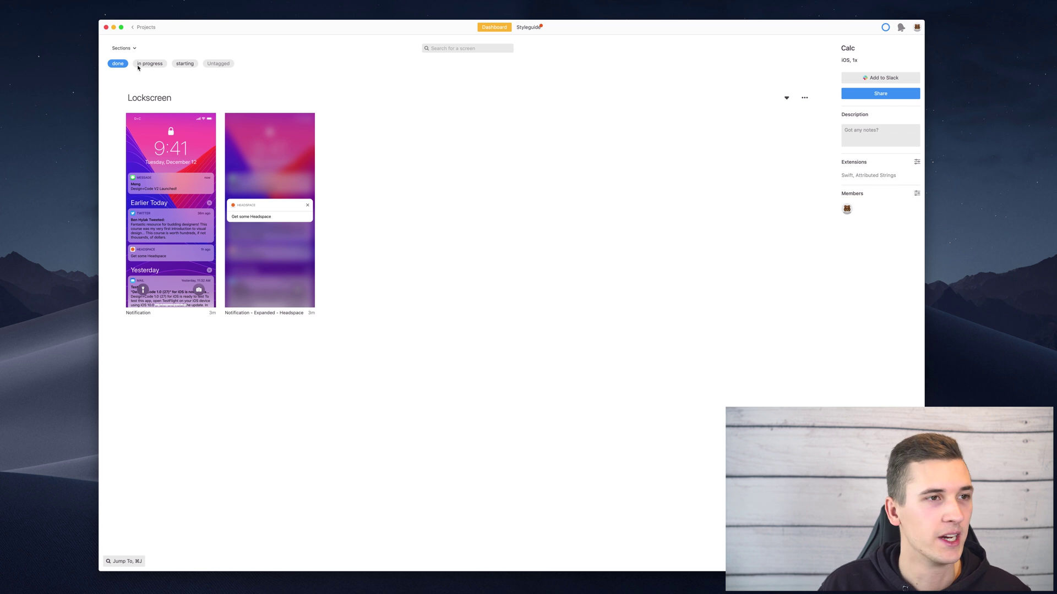
pyautogui.click(117, 64)
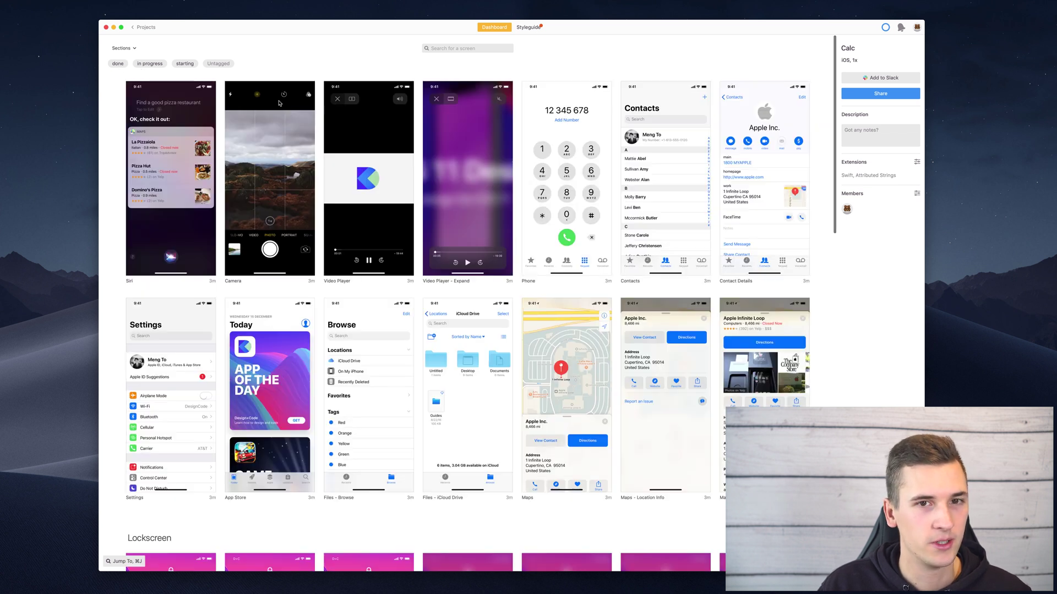
pyautogui.scroll(-5, 231, 117)
pyautogui.scroll(5, 165, 88)
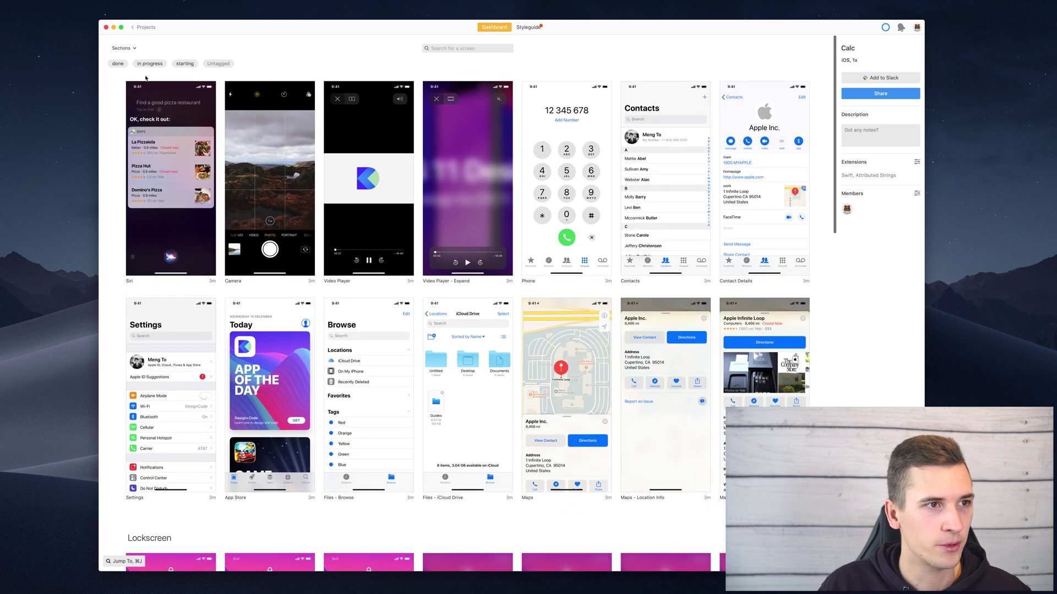
pyautogui.click(155, 65)
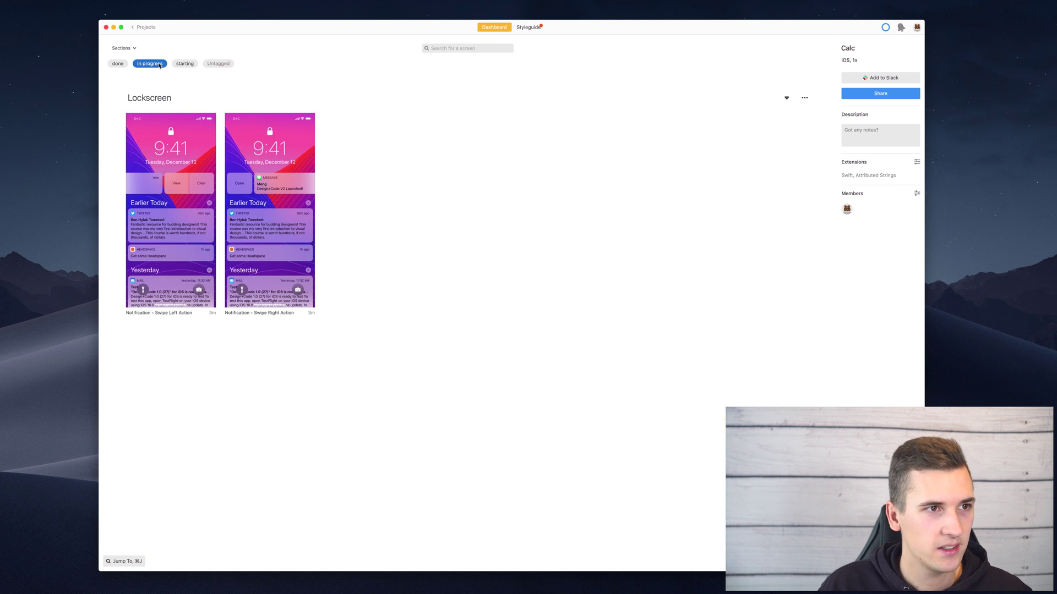
pyautogui.click(178, 65)
pyautogui.click(160, 65)
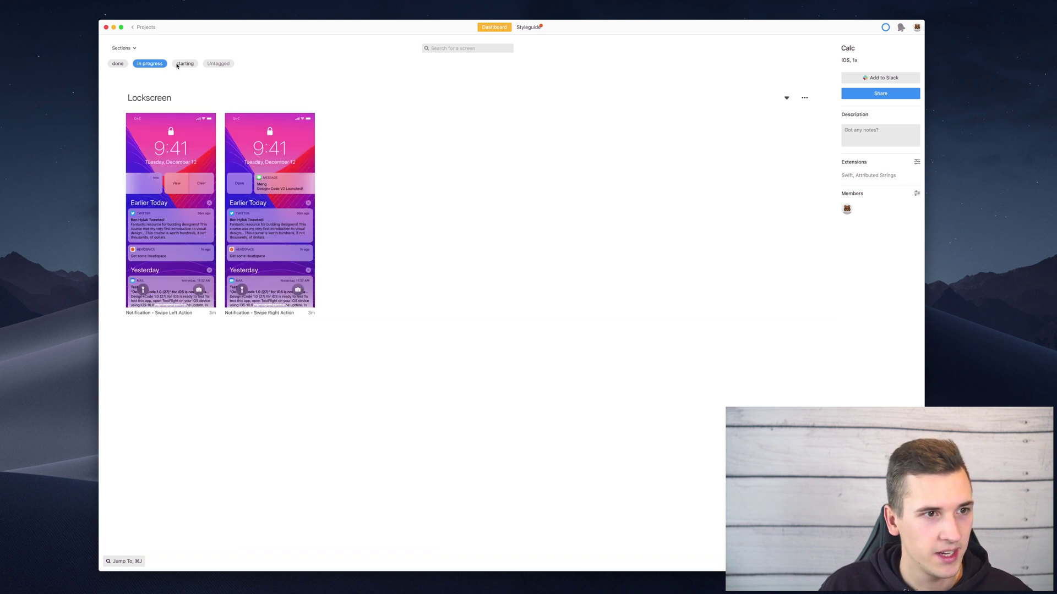
pyautogui.click(177, 66)
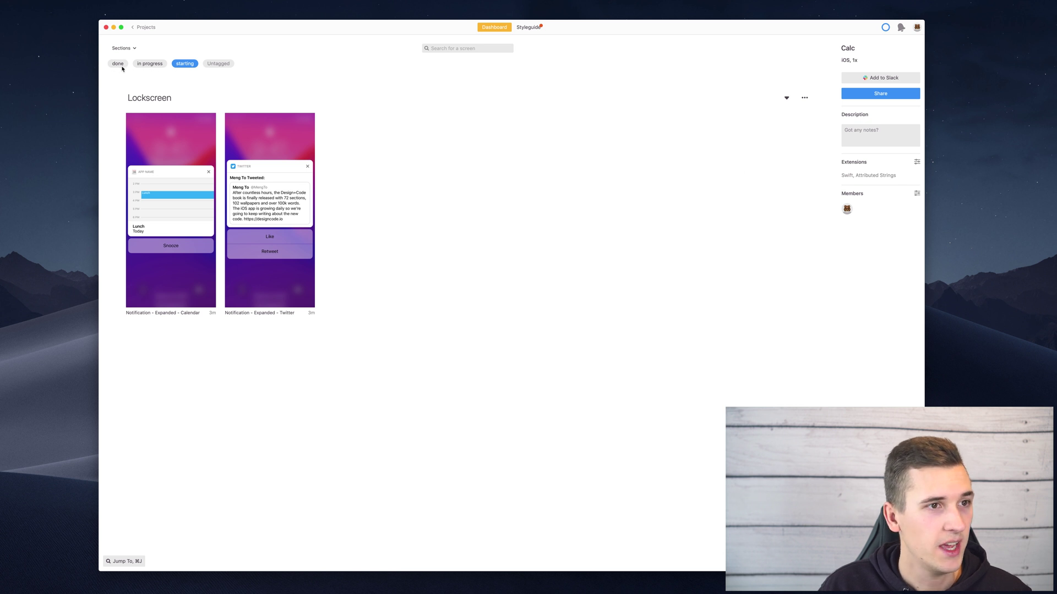
pyautogui.click(222, 65)
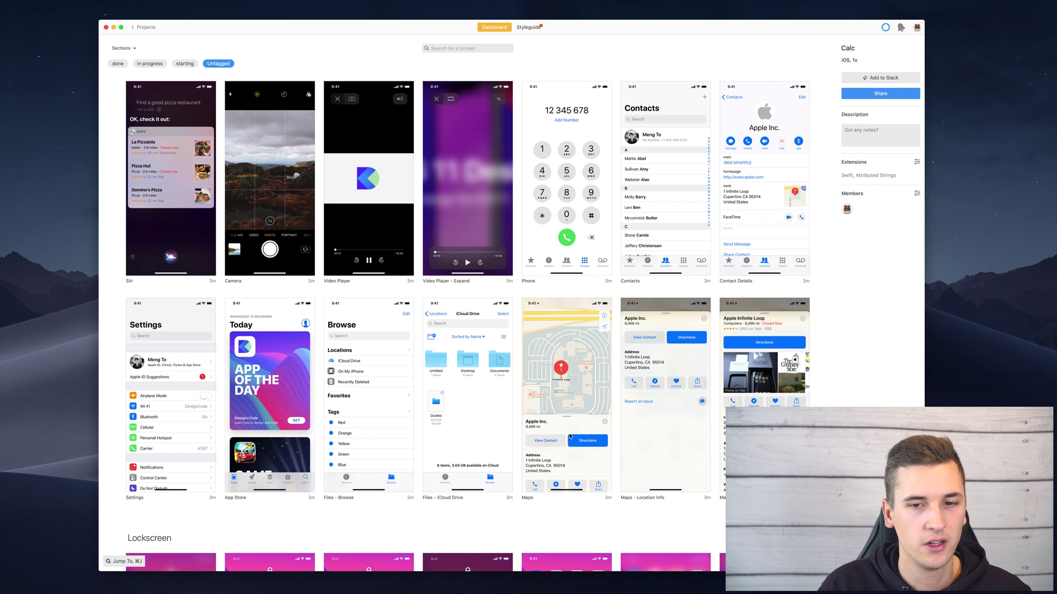
# Step: Cycle through done, in progress and starting, ending on the 'in progress' filter
pyautogui.scroll(-10, 569, 436)
pyautogui.scroll(9, 570, 436)
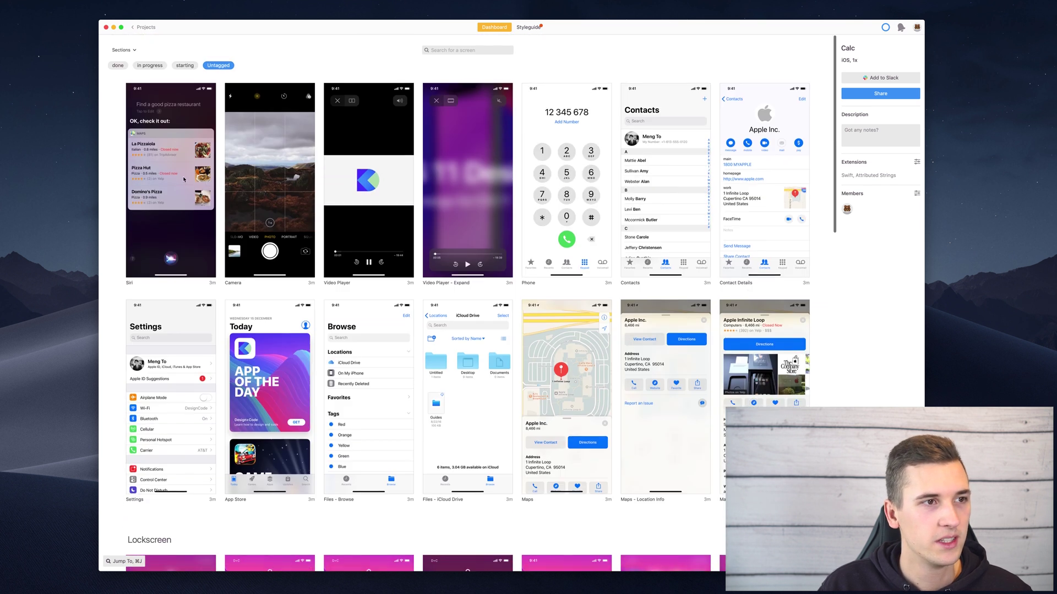
pyautogui.click(118, 64)
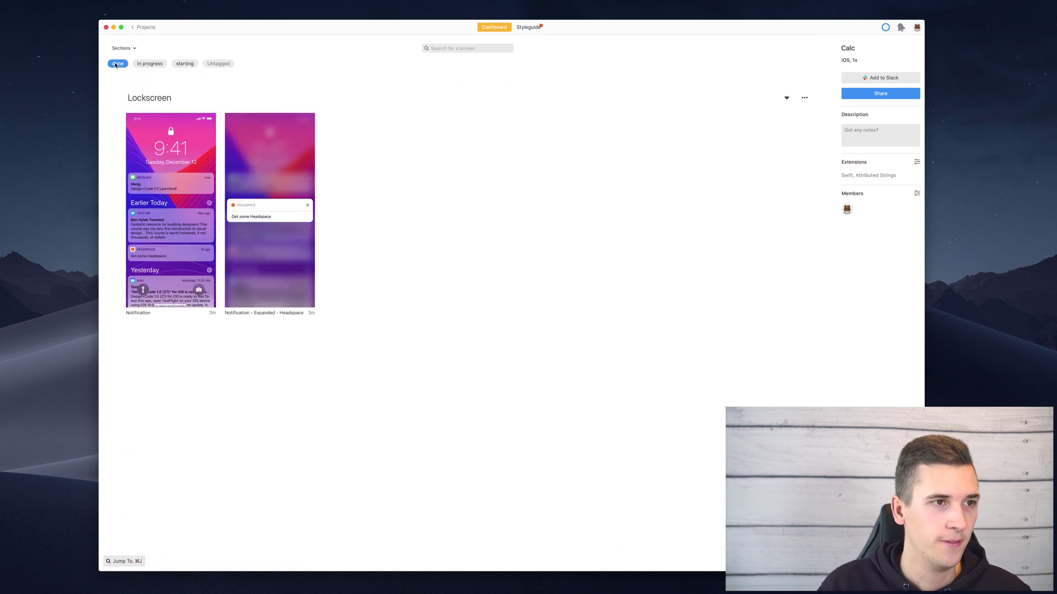
pyautogui.click(157, 65)
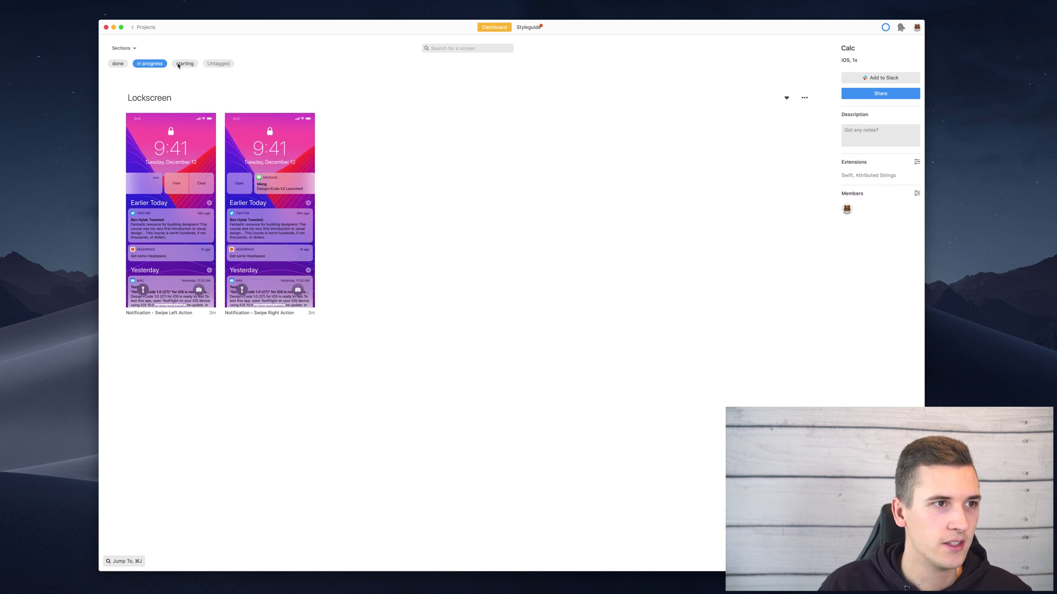
pyautogui.click(178, 65)
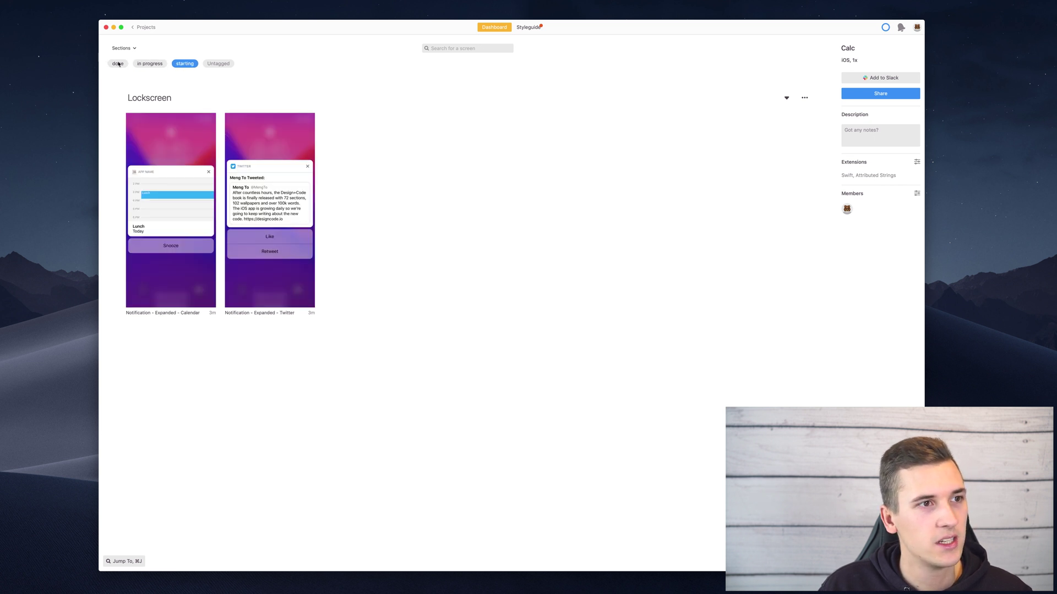
pyautogui.click(150, 64)
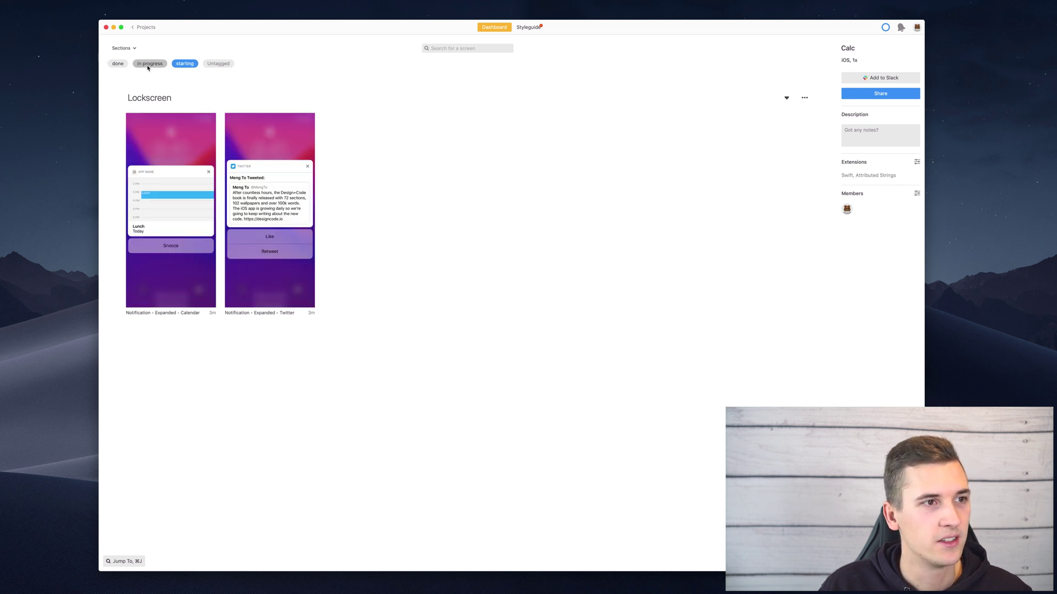
# Step: Switch the tag filter from 'done' to 'Untagged' to list screens without tags
pyautogui.click(116, 64)
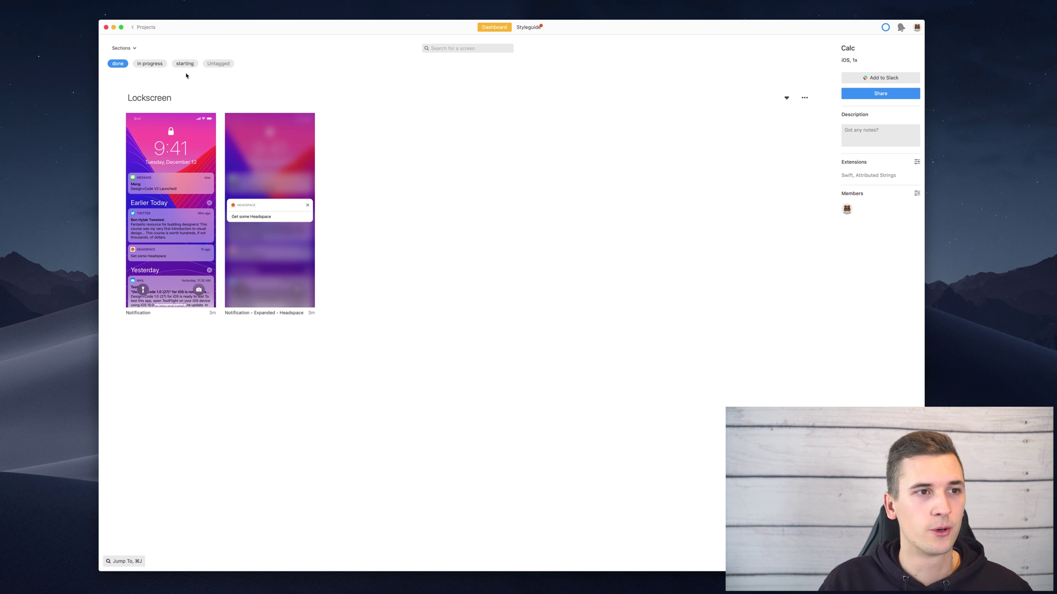
pyautogui.click(221, 65)
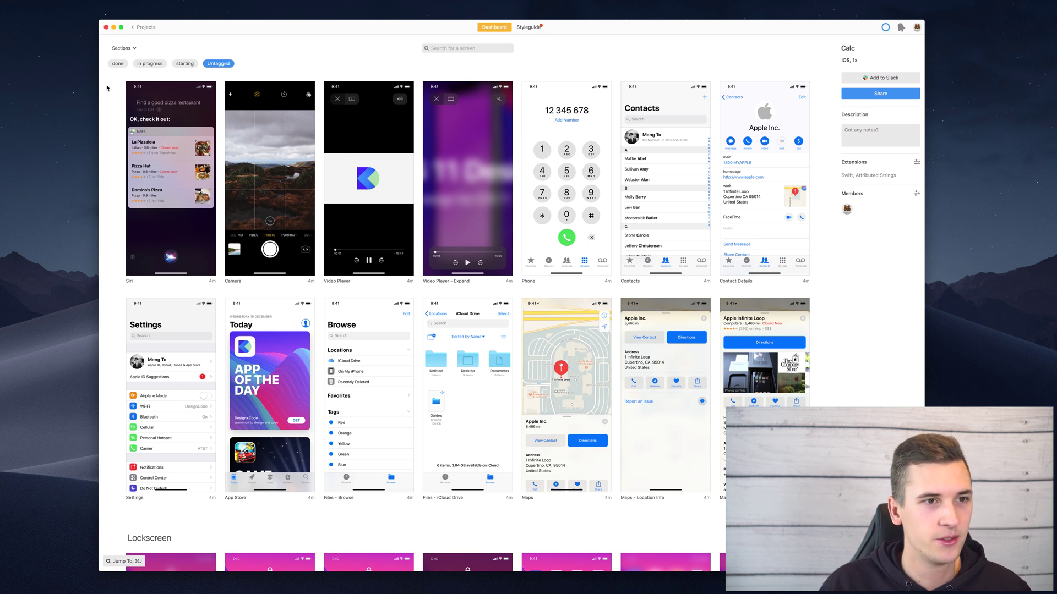
# Step: Tag the Camera screen with a newly created tag named after a person
pyautogui.rightClick(278, 112)
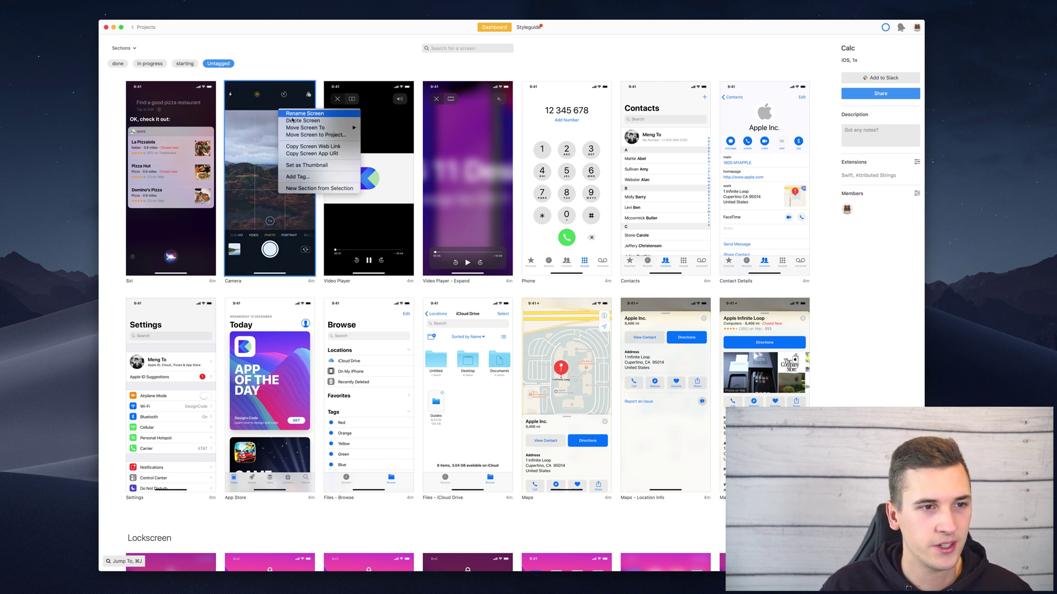
pyautogui.click(301, 179)
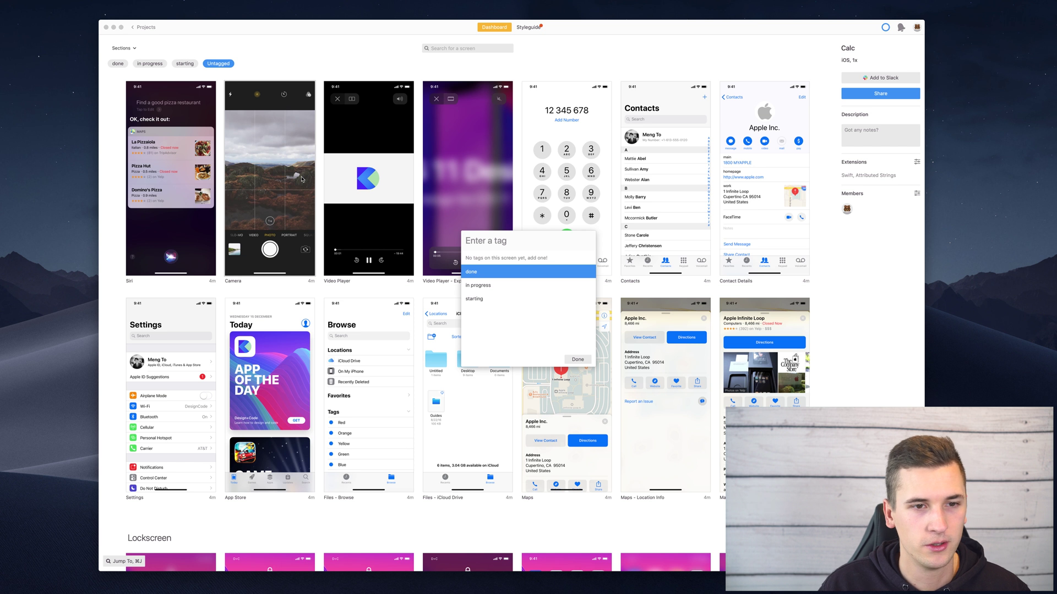
pyautogui.write('Maex')
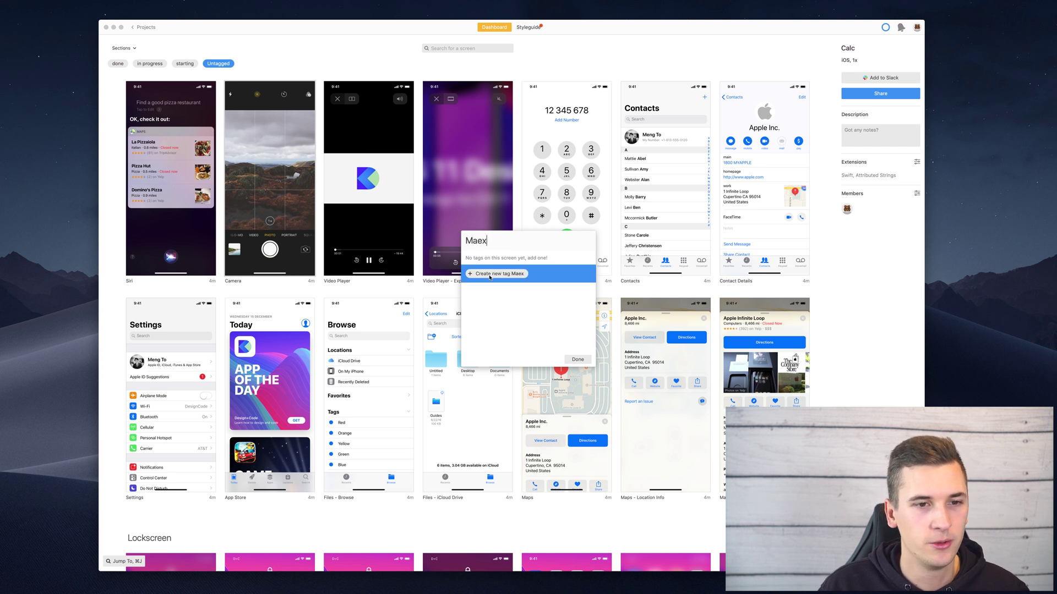
pyautogui.click(490, 274)
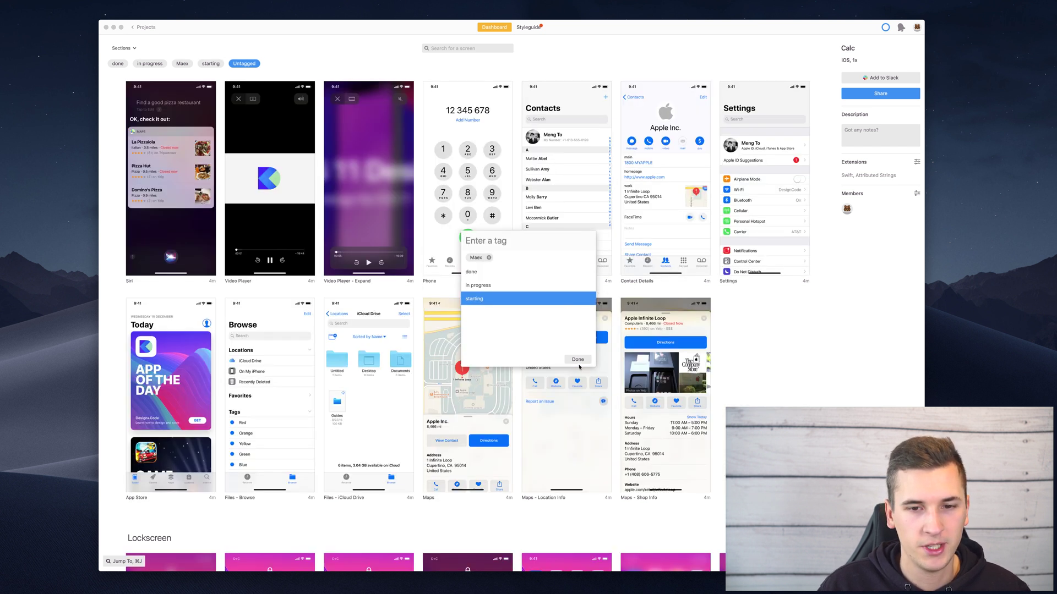
pyautogui.click(578, 360)
# Step: Tag the six App Store, Files and Maps screens with a second new person-named tag
pyautogui.moveTo(760, 369); pyautogui.dragTo(180, 335)
pyautogui.rightClick(228, 335)
pyautogui.click(258, 386)
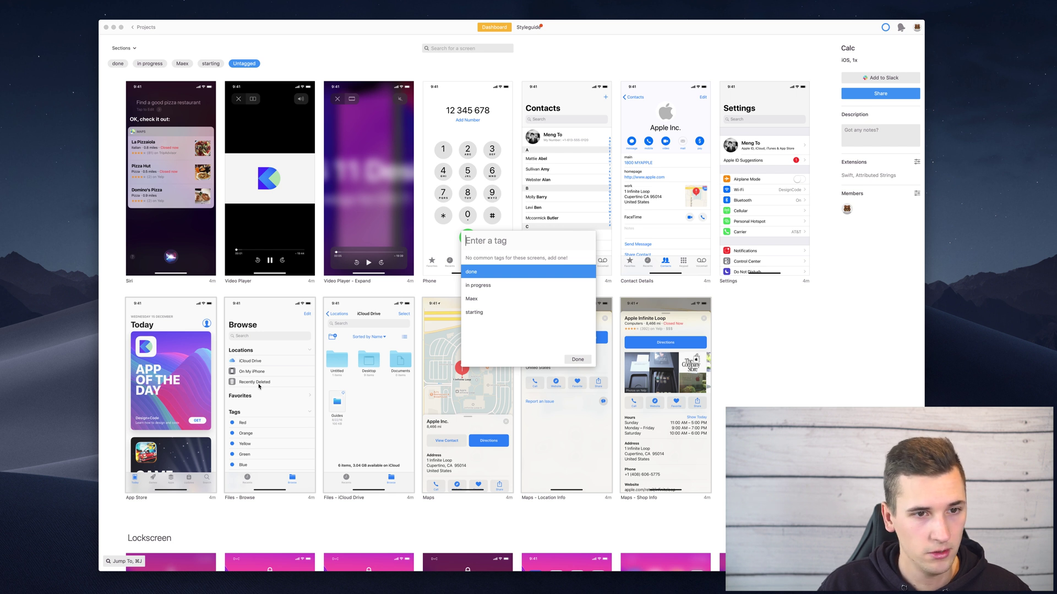
pyautogui.write('Lucas')
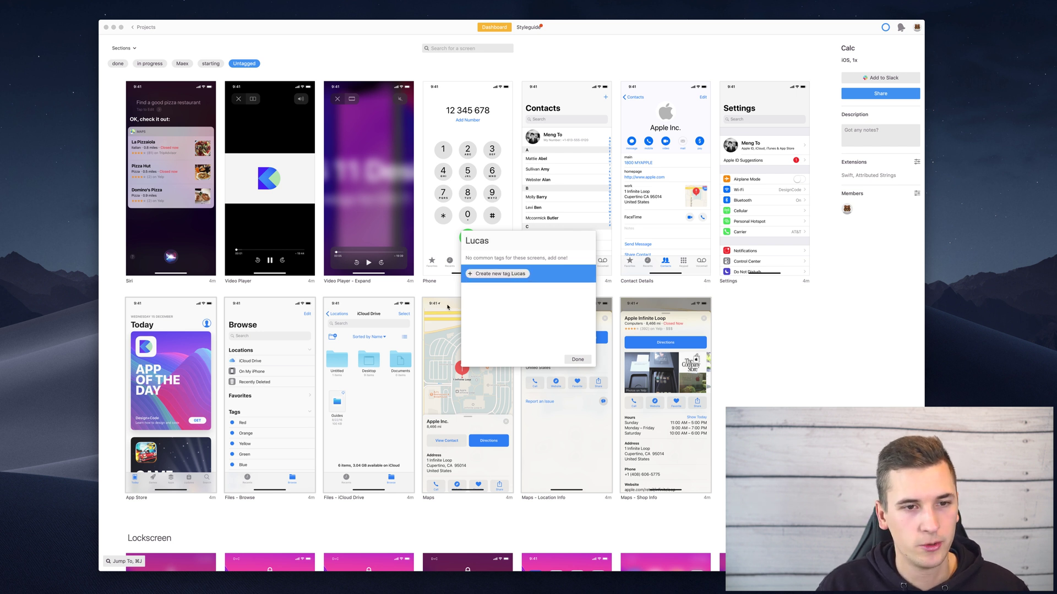
pyautogui.click(499, 273)
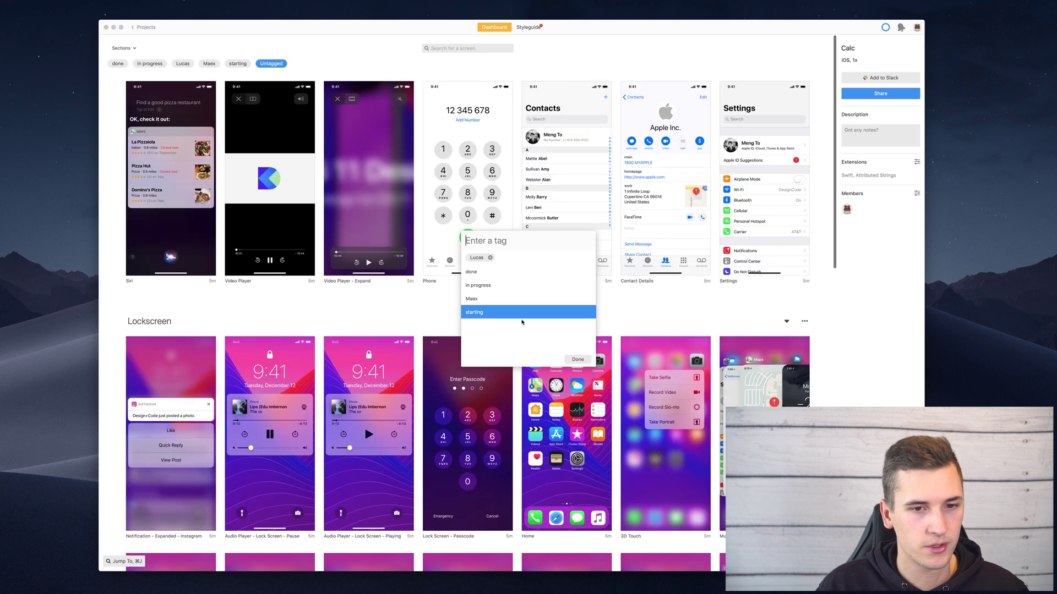
pyautogui.click(576, 360)
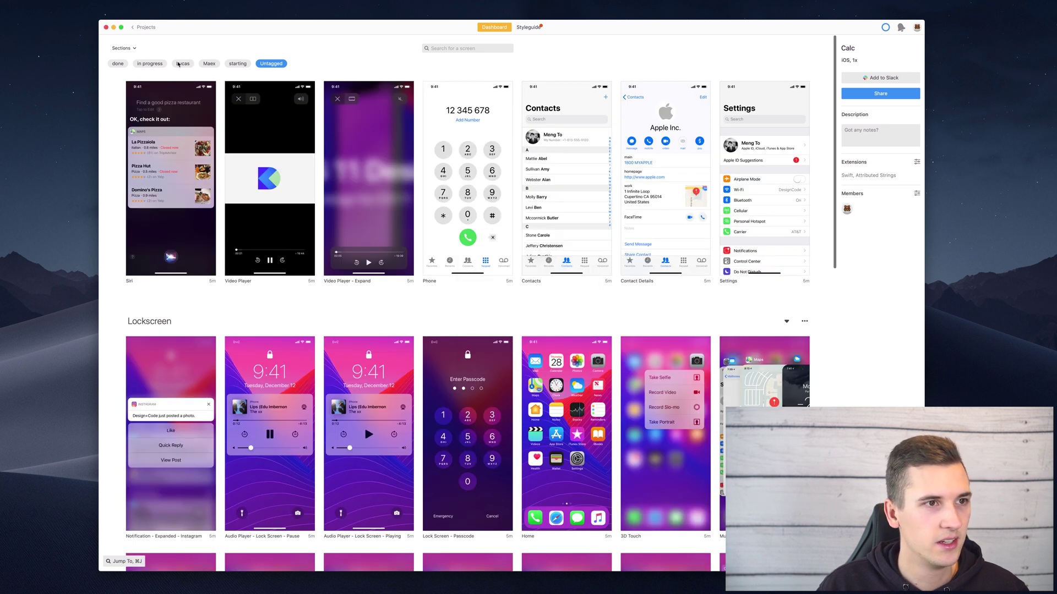
# Step: Toggle between the two new tag filters, ending on the second tag's six screens
pyautogui.click(182, 64)
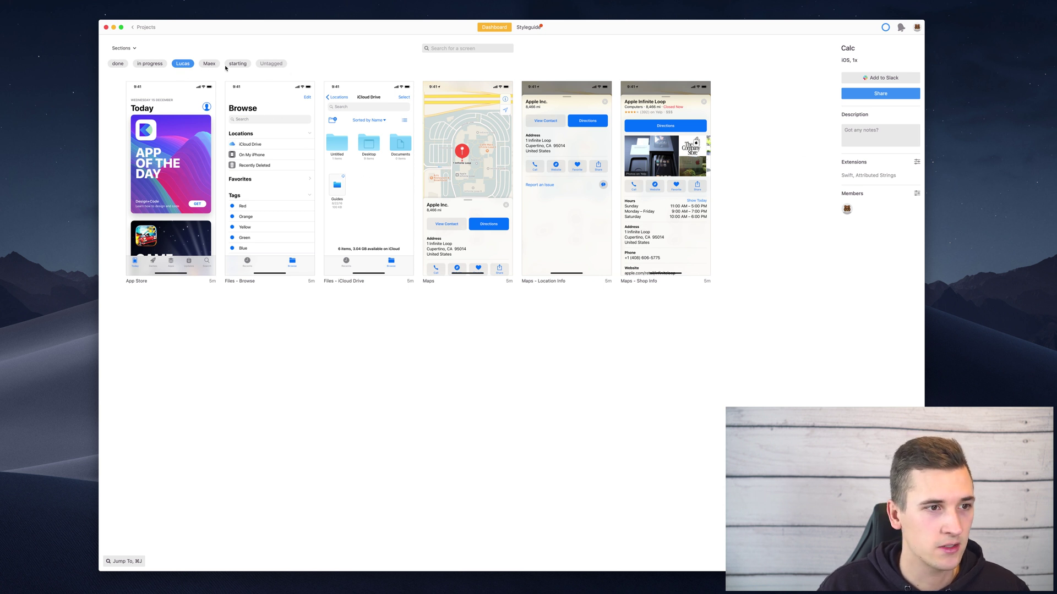
pyautogui.click(210, 65)
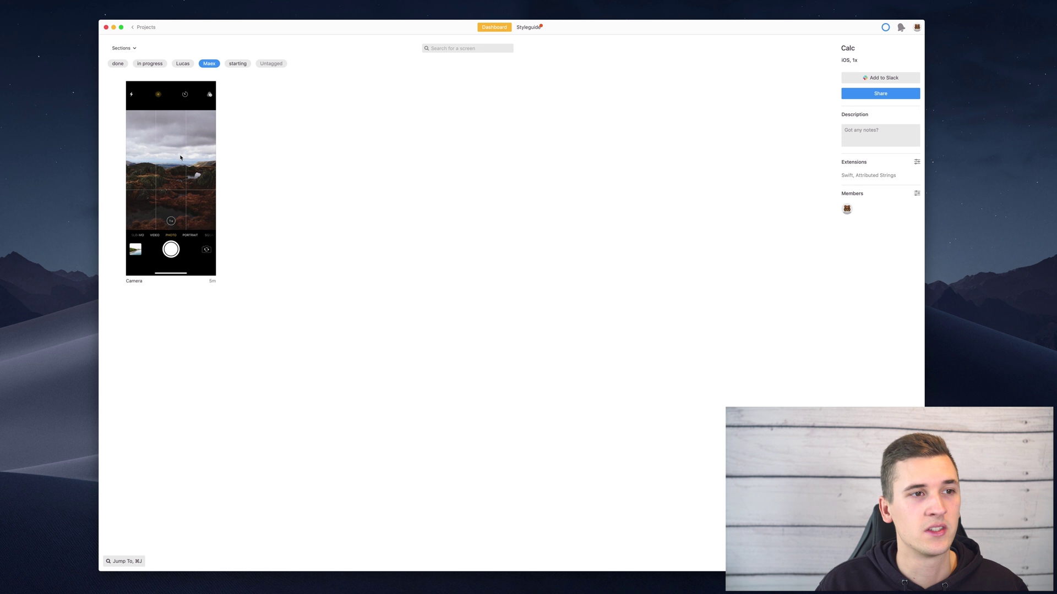
pyautogui.click(183, 64)
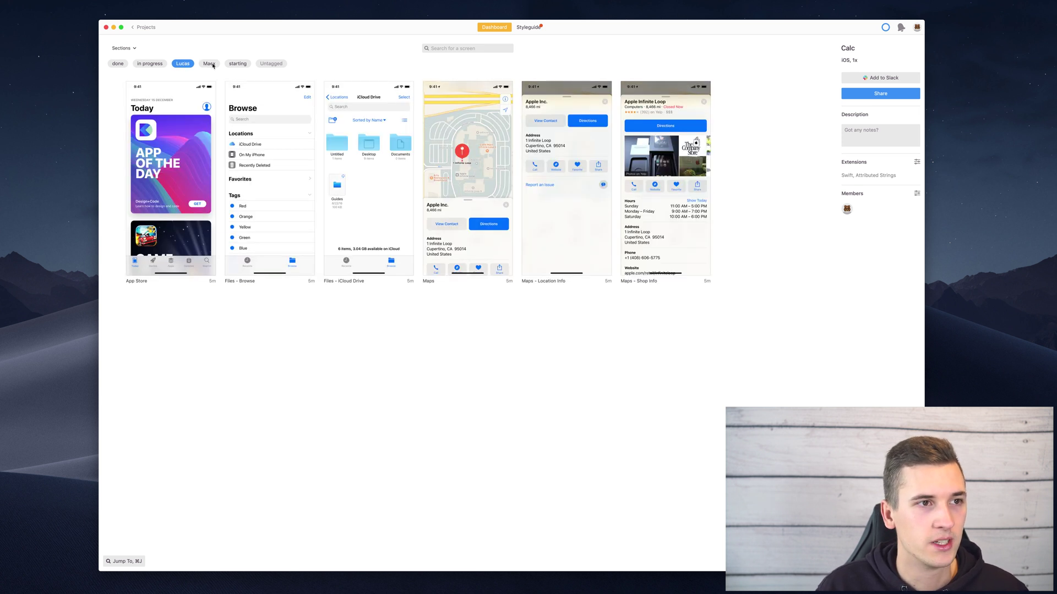
pyautogui.click(212, 65)
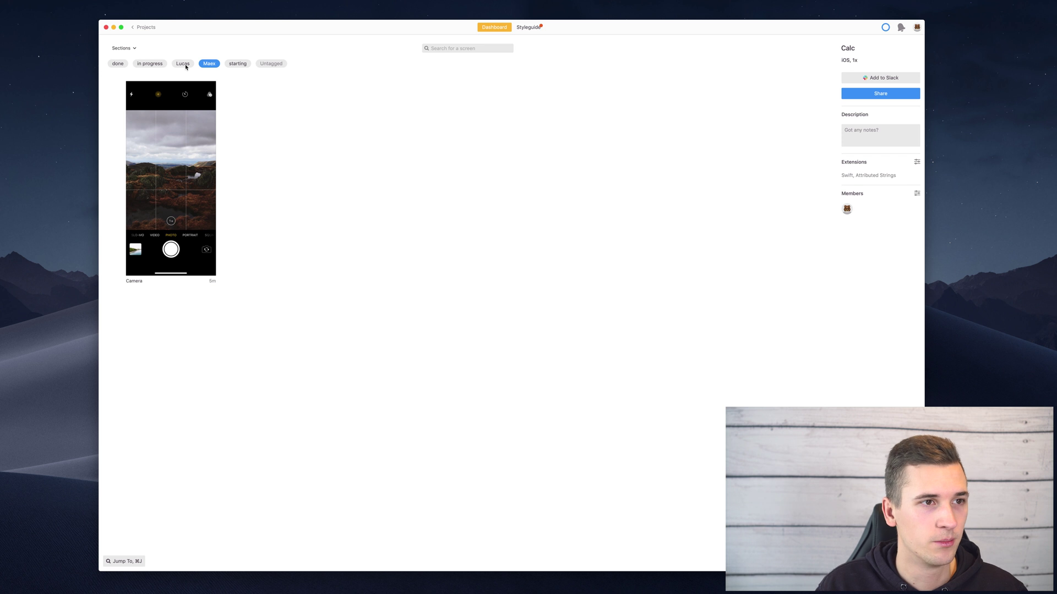
pyautogui.click(185, 66)
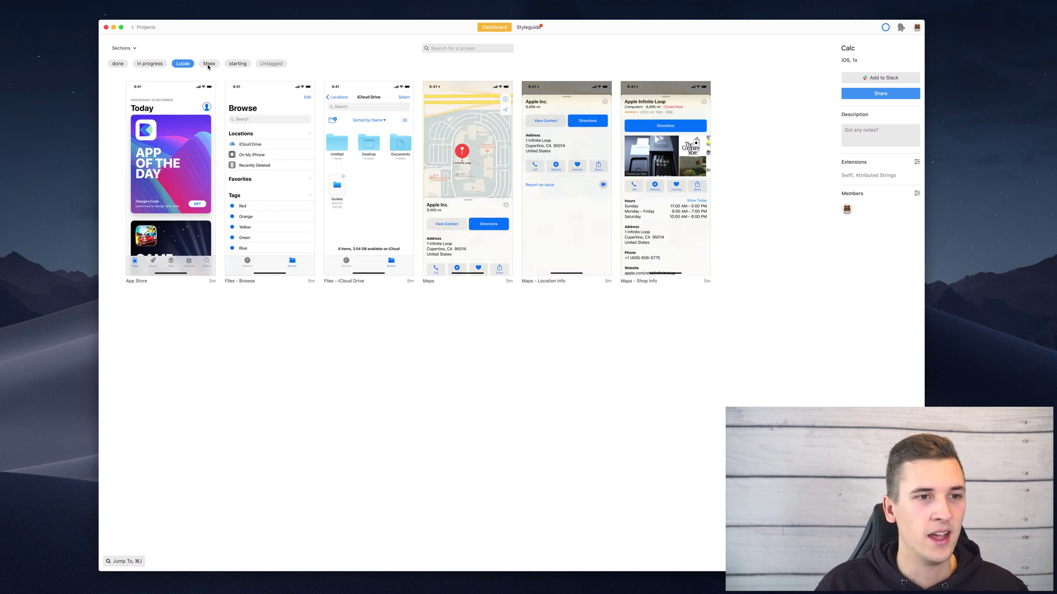
# Step: Remove the second new tag from Files - iCloud Drive in its detail view
pyautogui.click(381, 207)
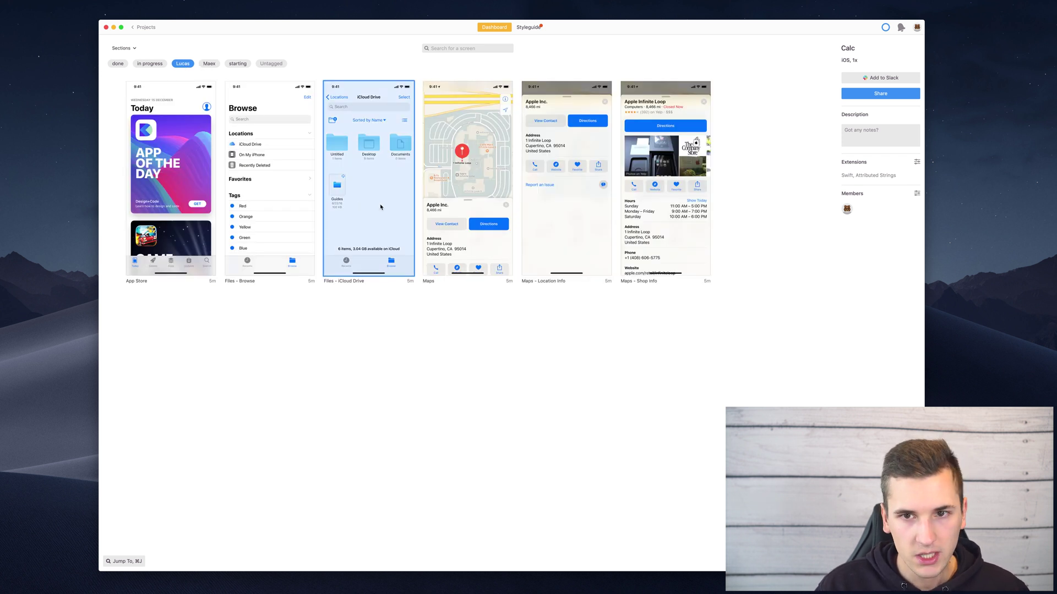
pyautogui.doubleClick(378, 206)
pyautogui.click(871, 191)
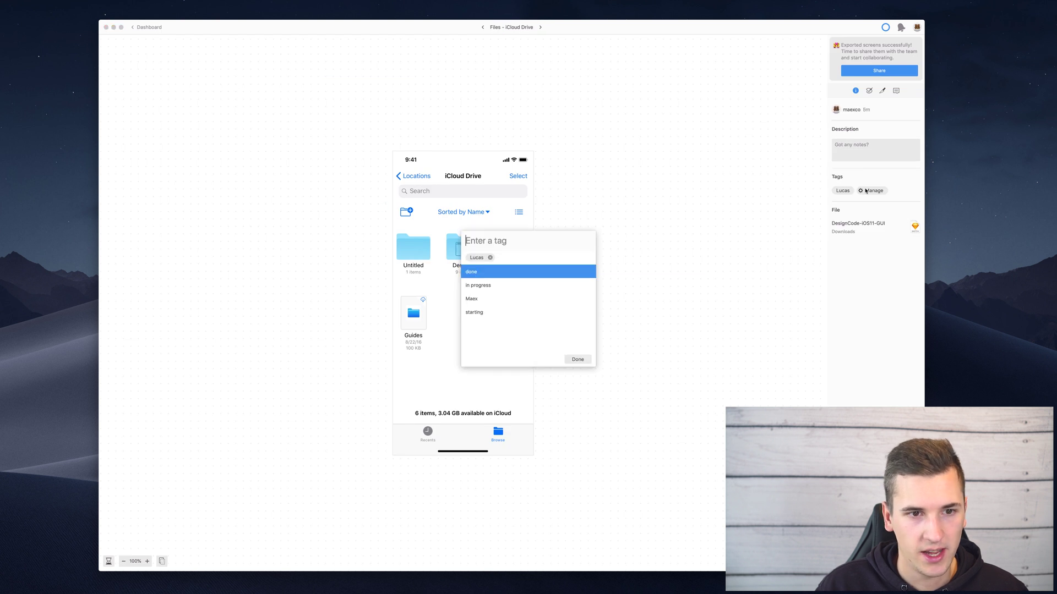
pyautogui.click(491, 257)
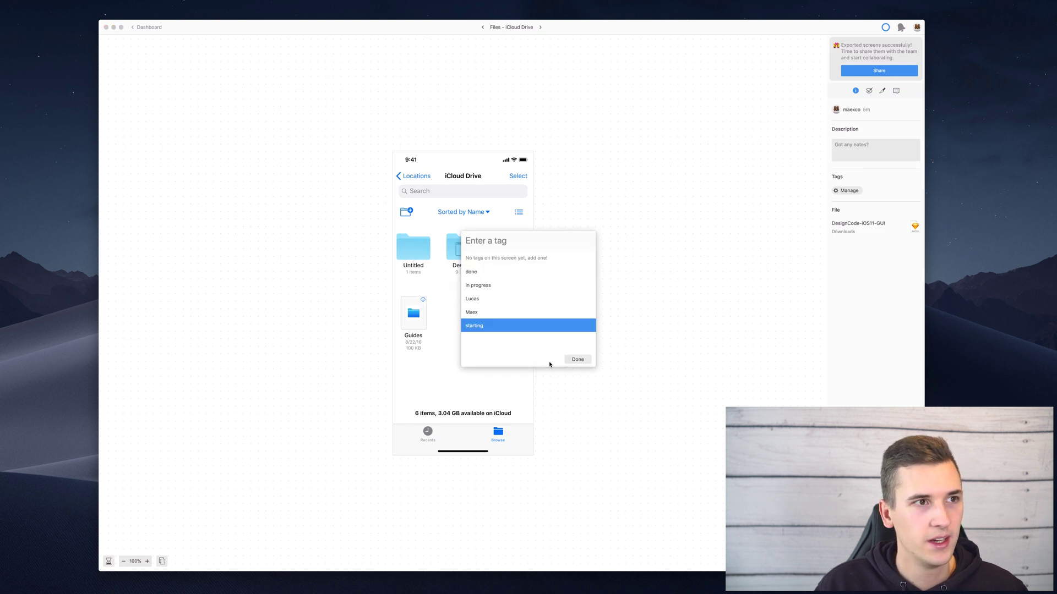
pyautogui.click(577, 360)
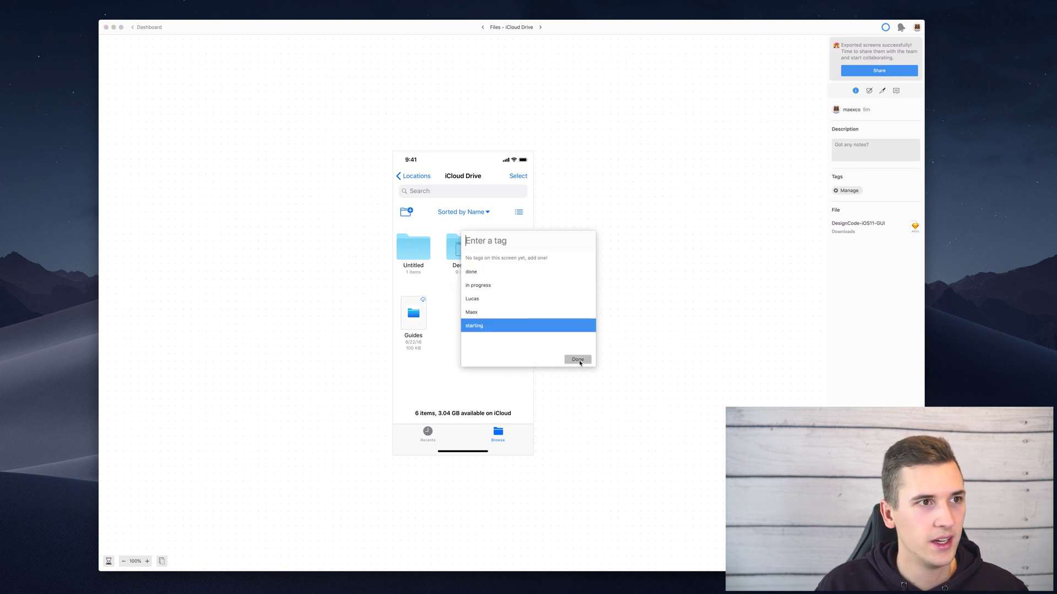
pyautogui.click(146, 27)
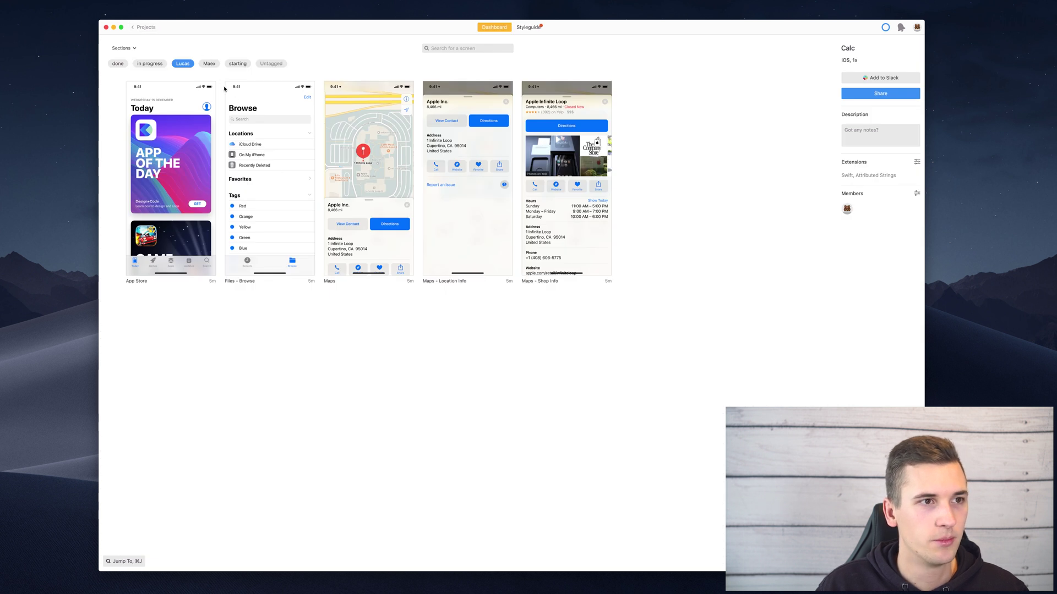
# Step: Compare the two new tag filters on the dashboard, ending on the first tag
pyautogui.click(212, 65)
pyautogui.click(185, 64)
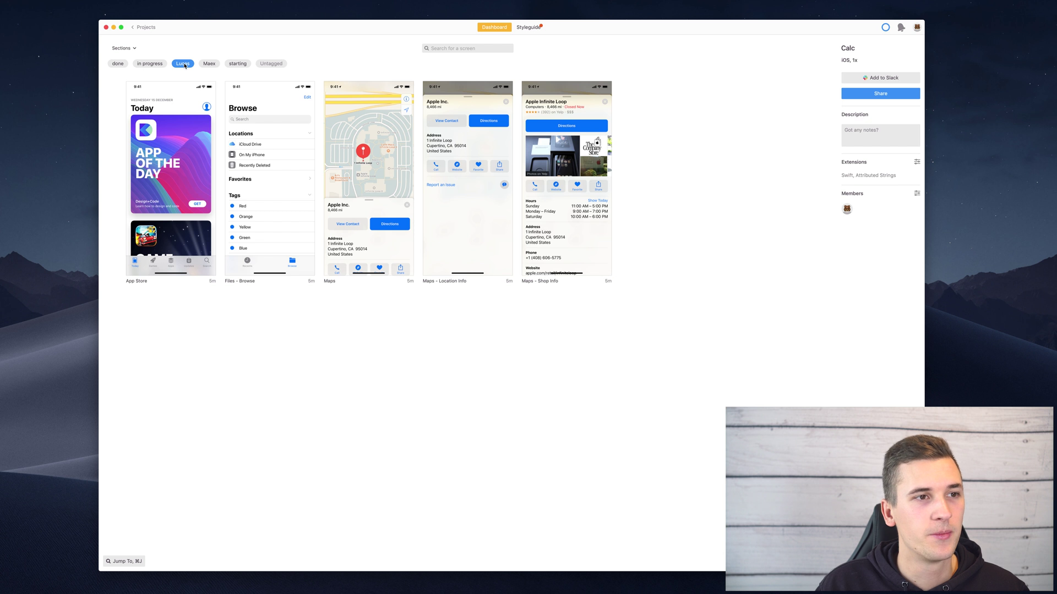
pyautogui.click(208, 64)
# Step: Toggle the two new tag filters, then clear the filter to show all screens
pyautogui.click(183, 64)
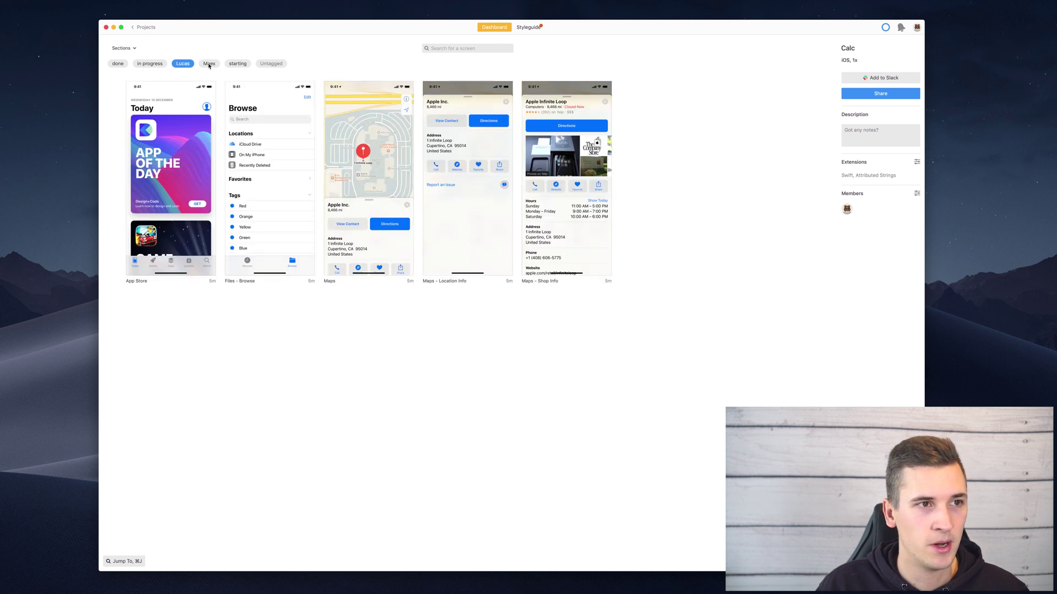
pyautogui.click(209, 63)
pyautogui.click(185, 64)
pyautogui.click(211, 66)
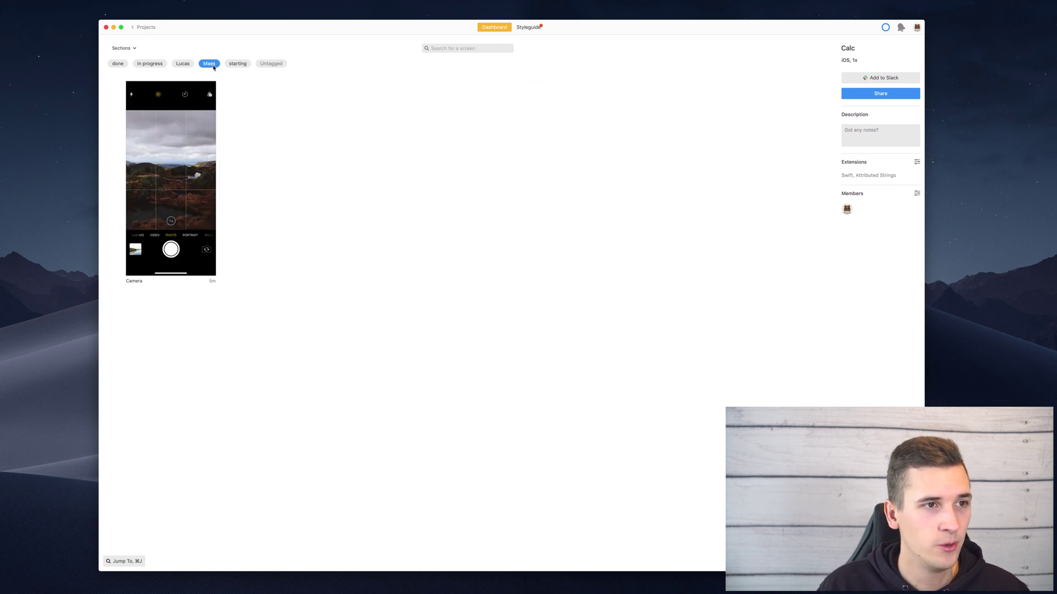
pyautogui.click(209, 63)
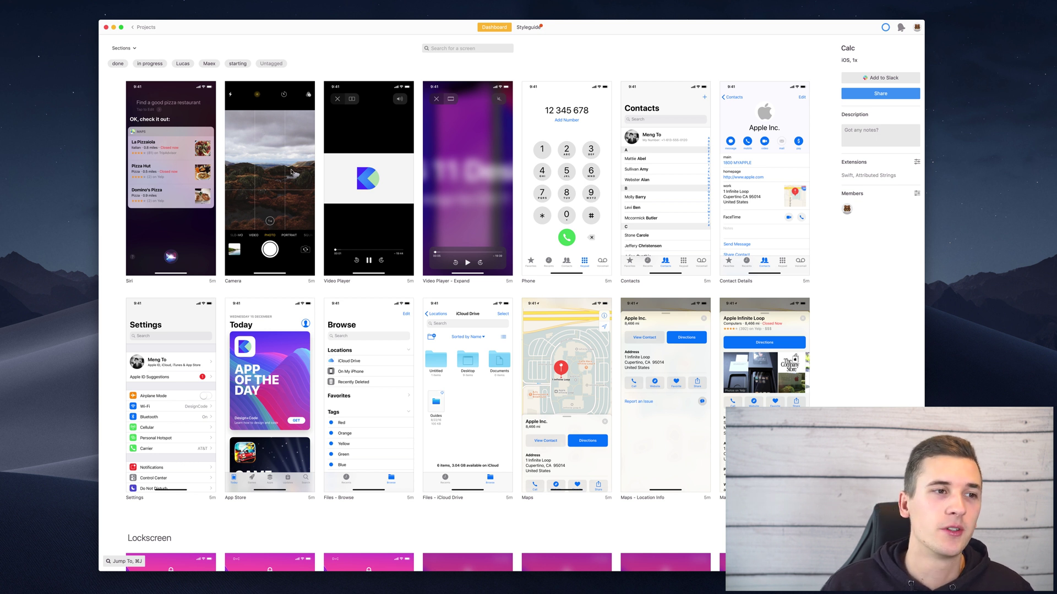
# Step: Open the Camera screen in detail view, leaving the screen order unchanged
pyautogui.moveTo(181, 163); pyautogui.dragTo(219, 189)
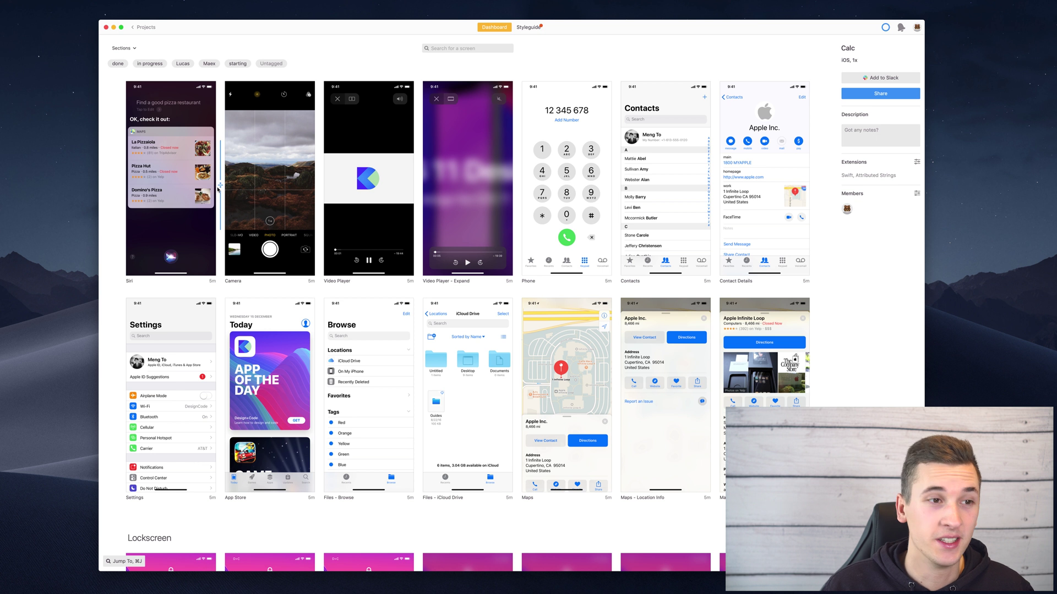
pyautogui.moveTo(219, 188); pyautogui.dragTo(167, 151)
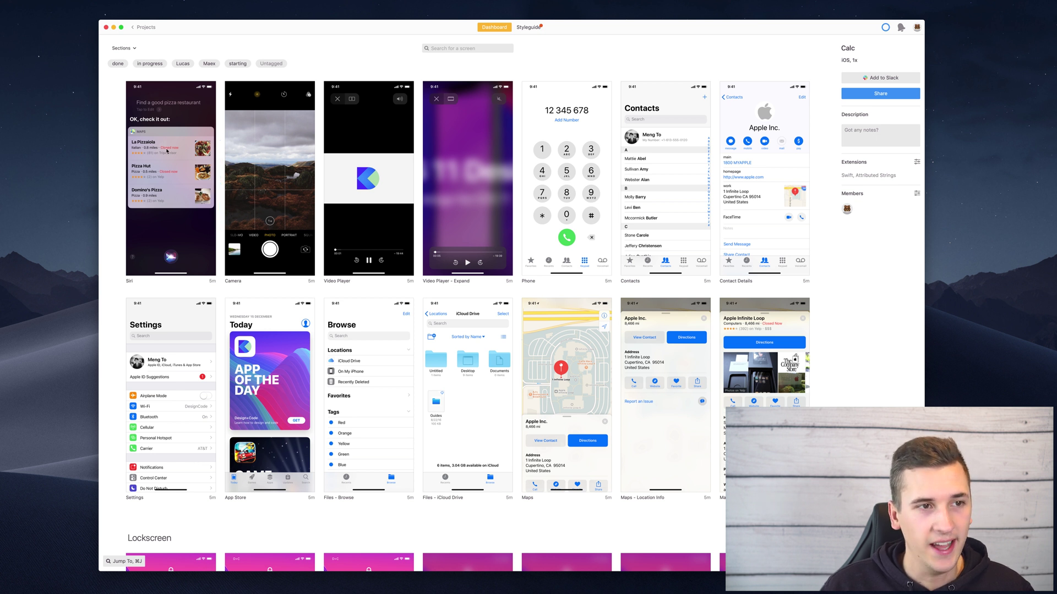
pyautogui.click(261, 100)
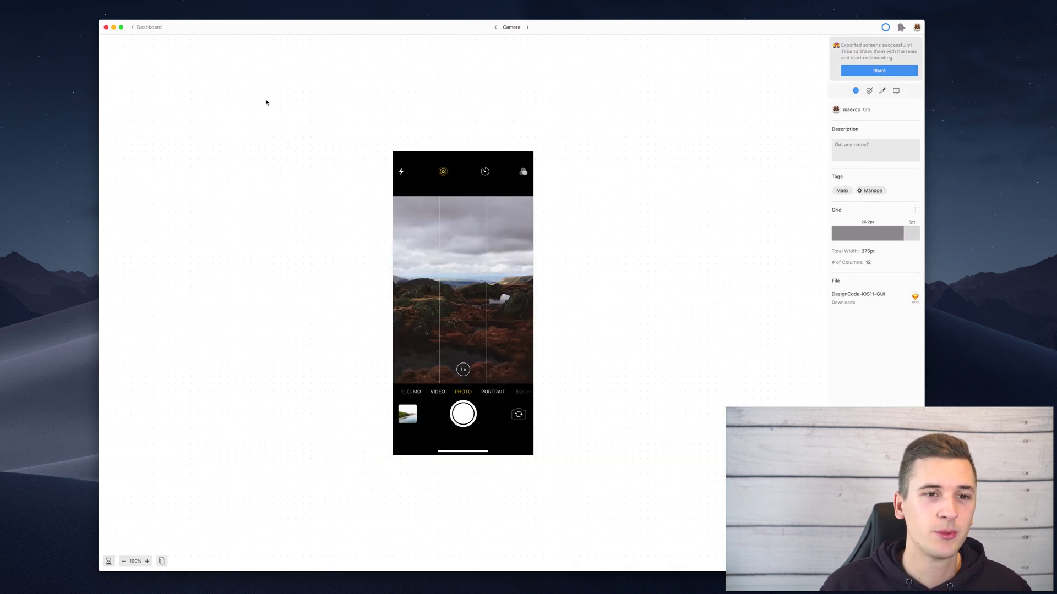
# Step: Zoom into the Camera artboard and select the flash icon to read its 16pt position, 12.7×22pt size and white colour
pyautogui.click(485, 176)
pyautogui.scroll(10, 487, 179)
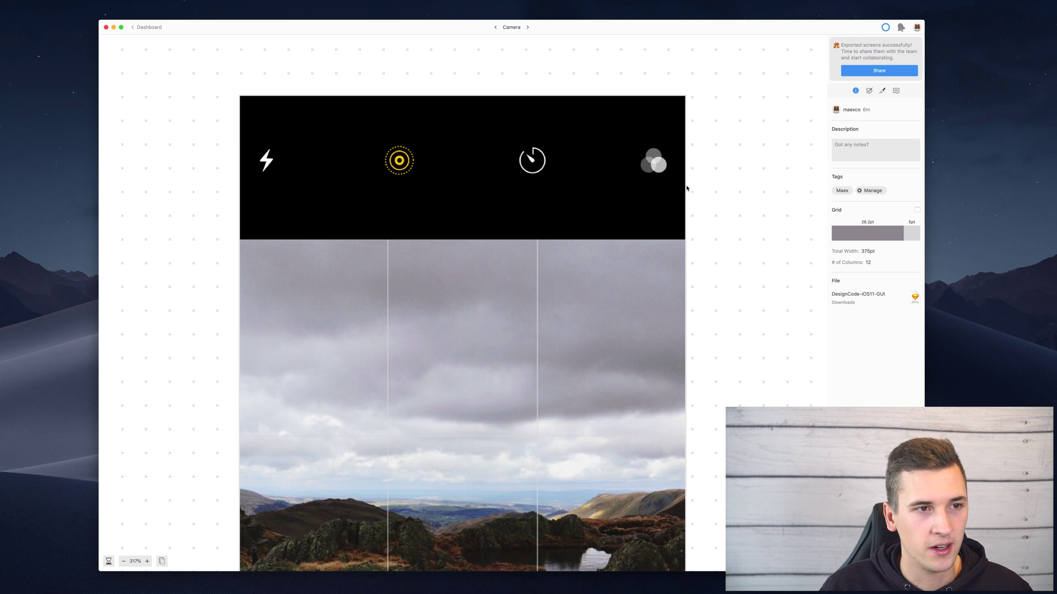
pyautogui.click(263, 162)
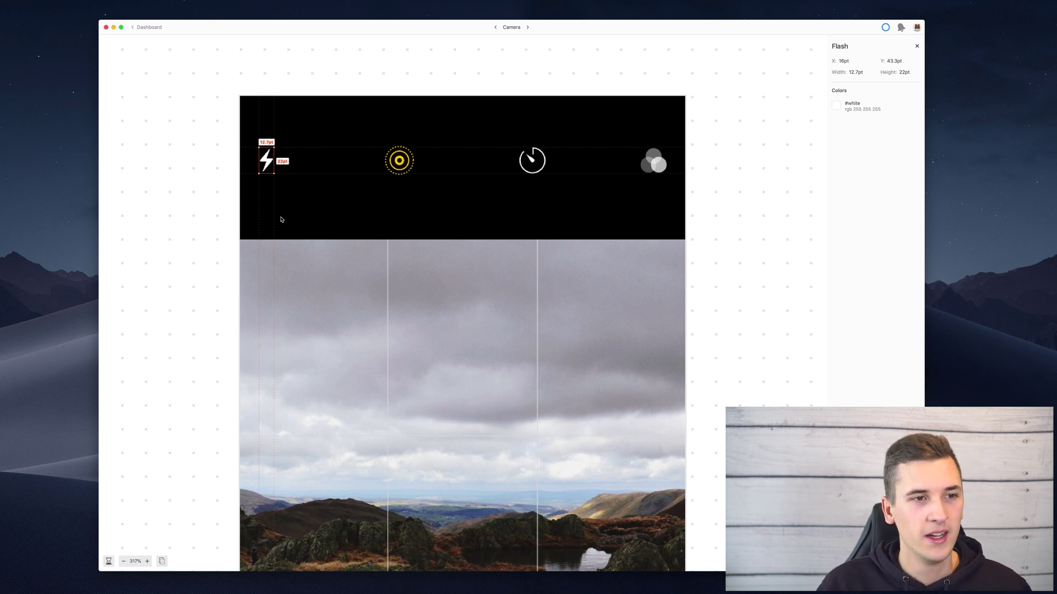
# Step: Recheck the Flash icon's X 16pt, Y 43.3pt and 12.7×22pt size, then deselect to show the 12-column grid
pyautogui.click(231, 158)
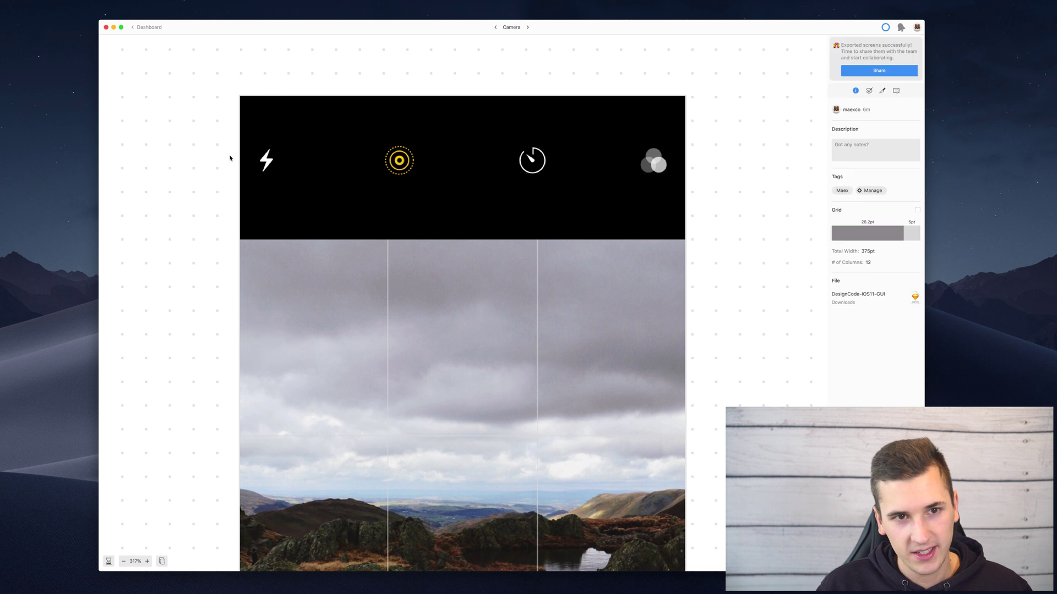
pyautogui.click(271, 157)
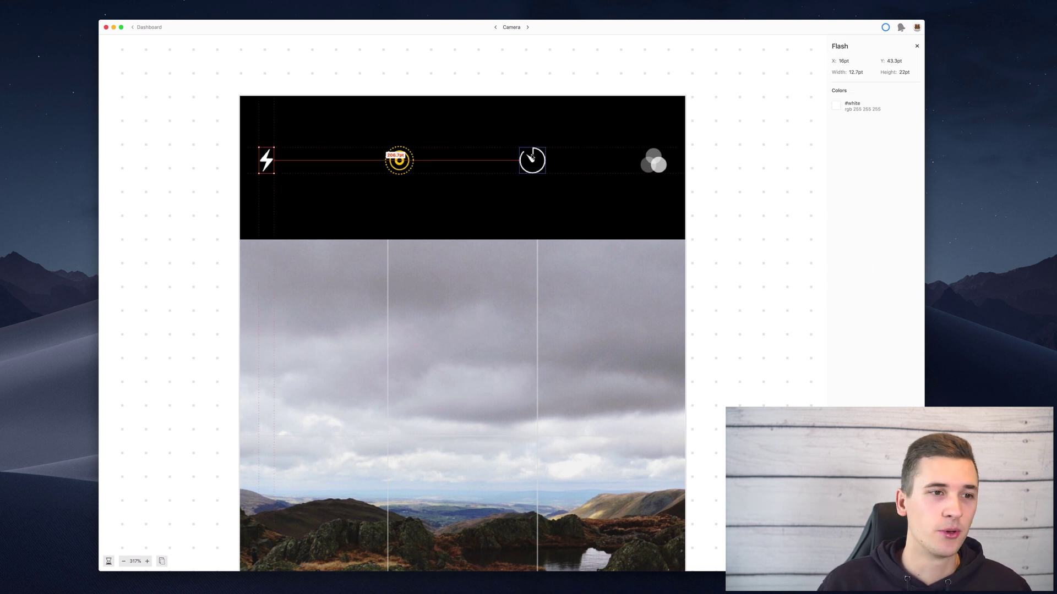
pyautogui.click(207, 143)
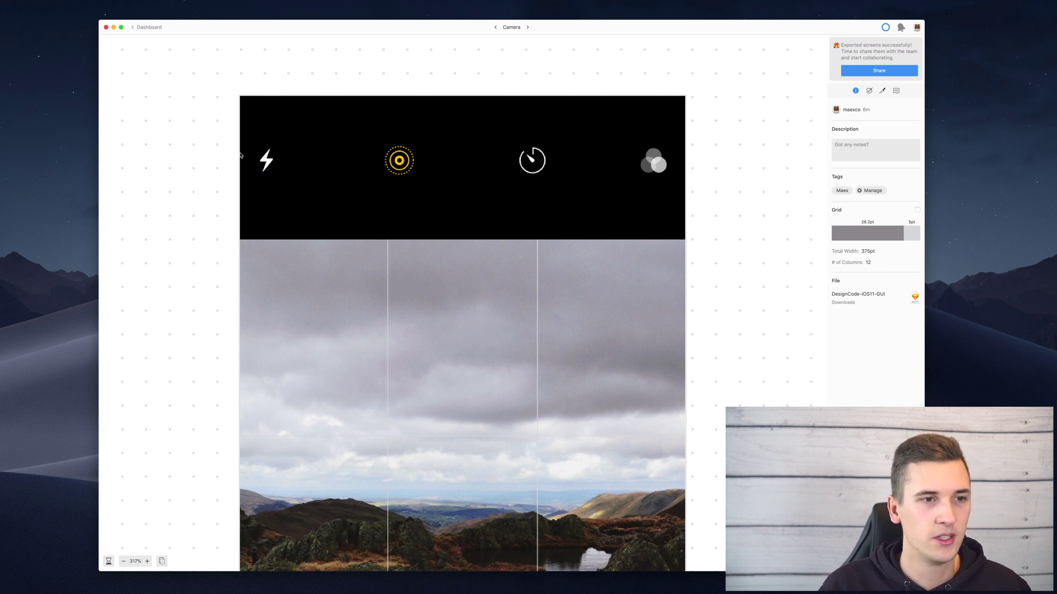
pyautogui.click(268, 164)
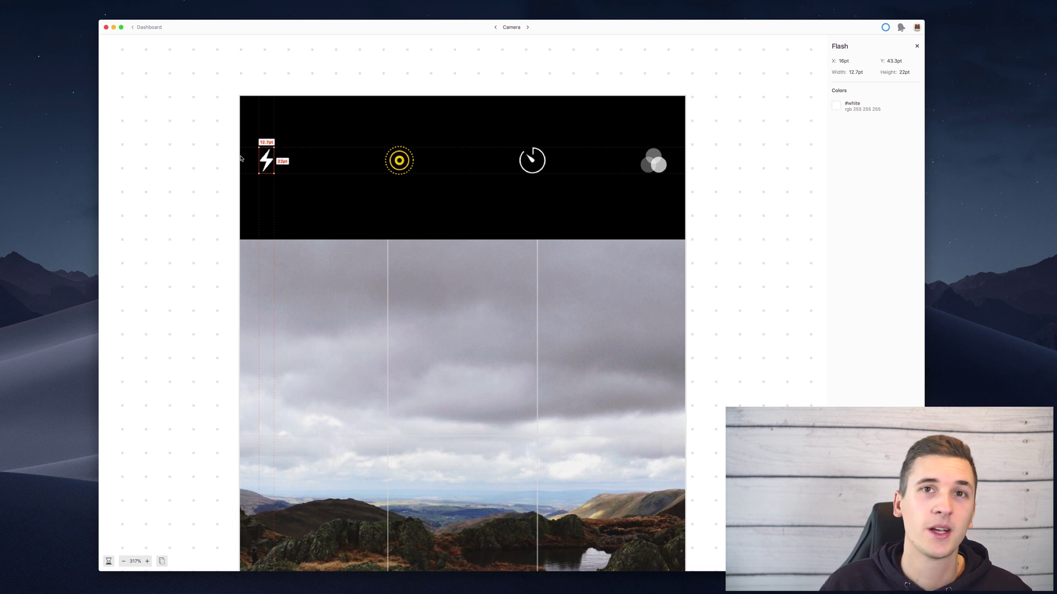
pyautogui.click(241, 159)
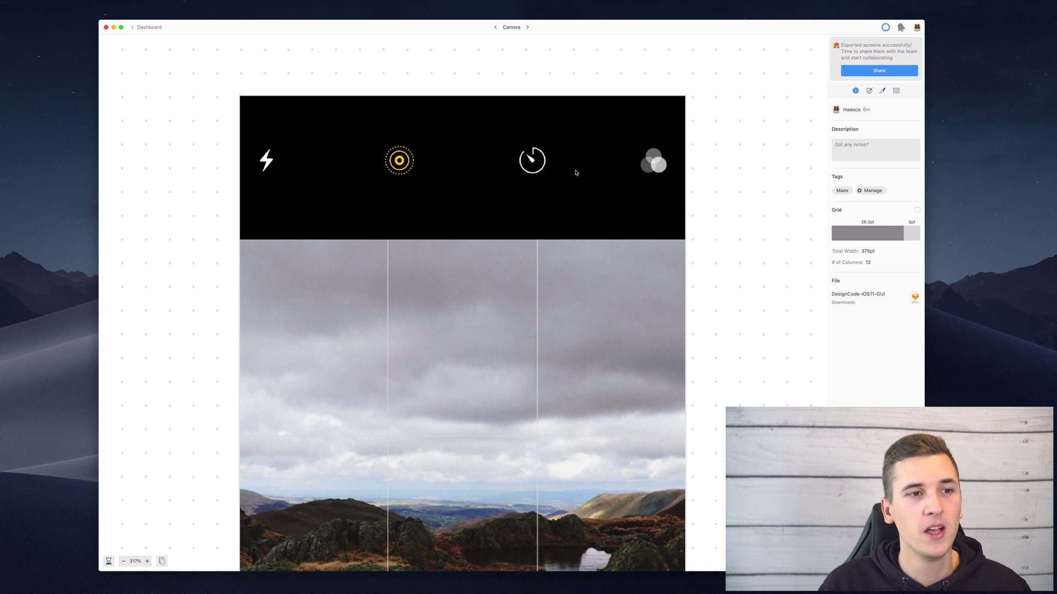
pyautogui.click(266, 160)
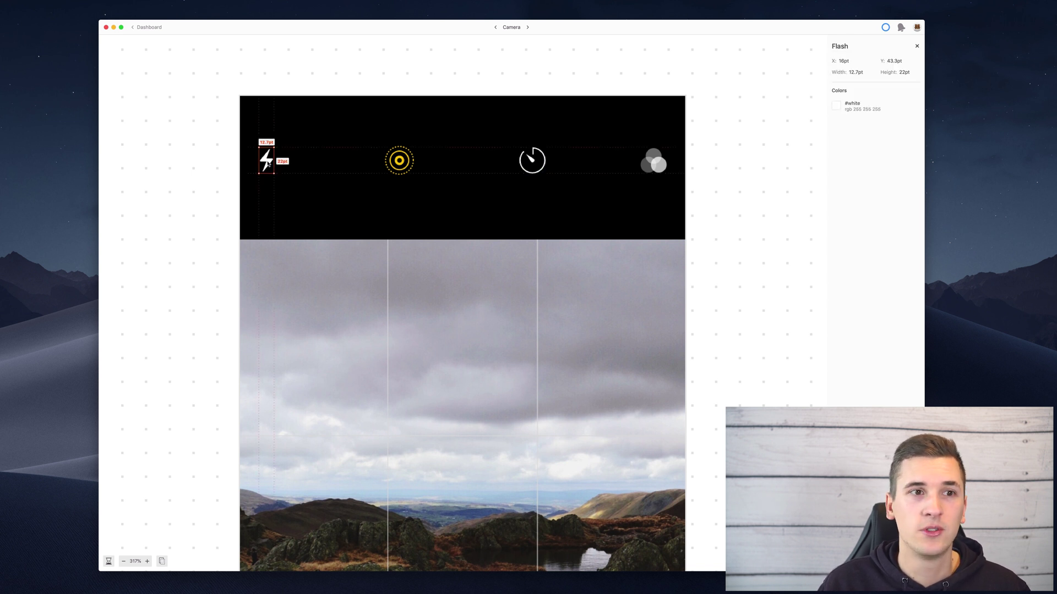
pyautogui.click(222, 146)
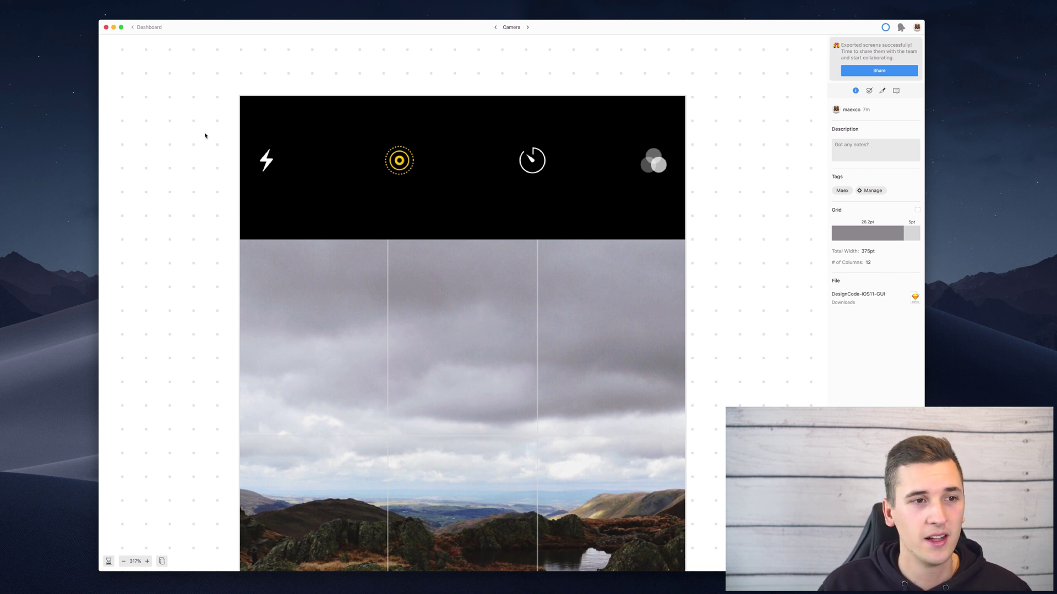
# Step: Check the Flash icon's spacing guides, then move to the Audio Player - Lock Screen - Pause screen
pyautogui.click(265, 159)
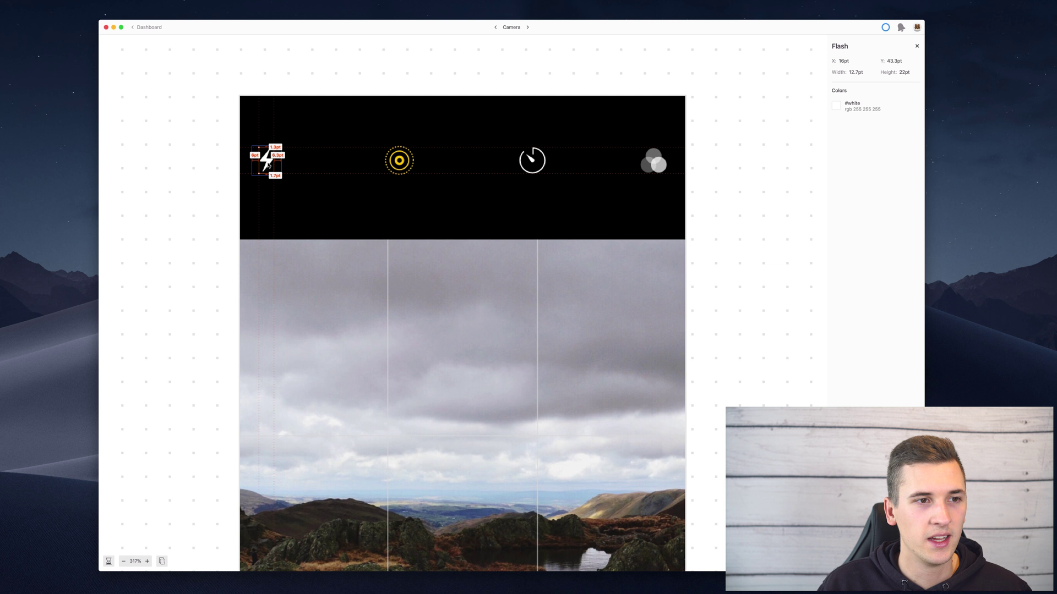
pyautogui.click(204, 112)
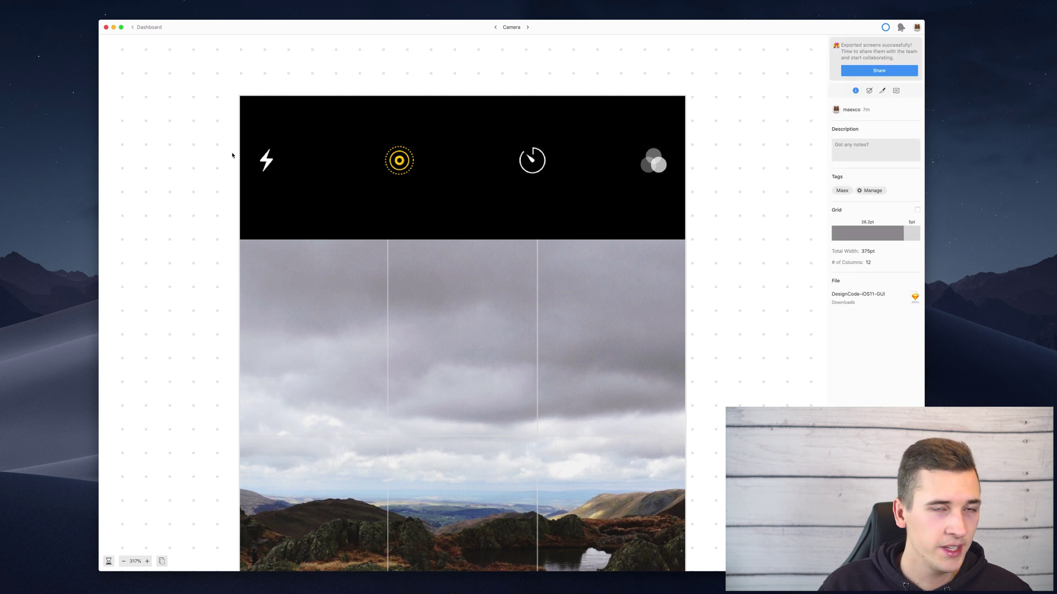
pyautogui.click(266, 162)
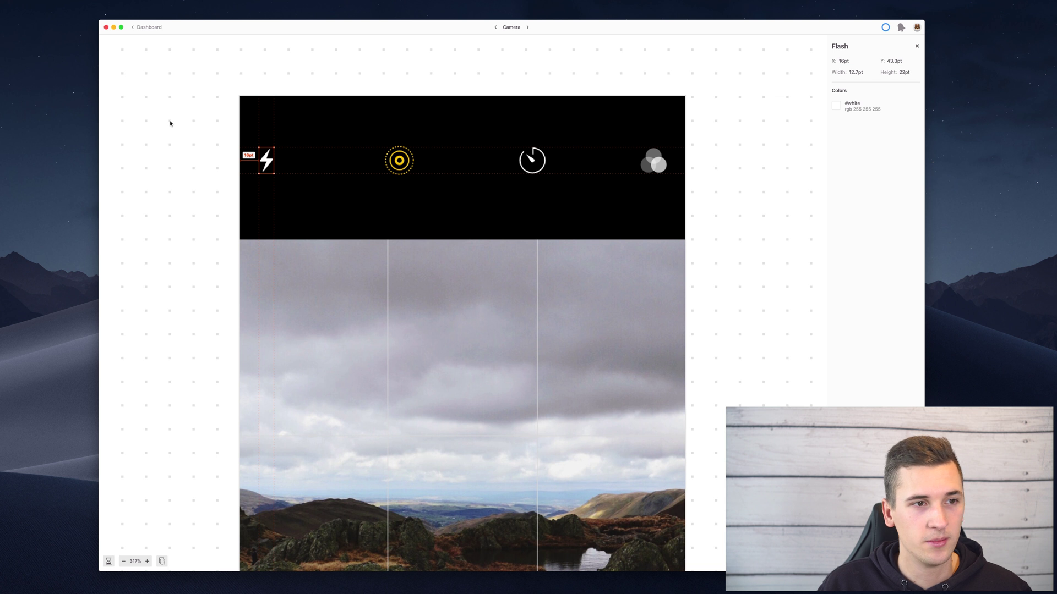
pyautogui.click(188, 177)
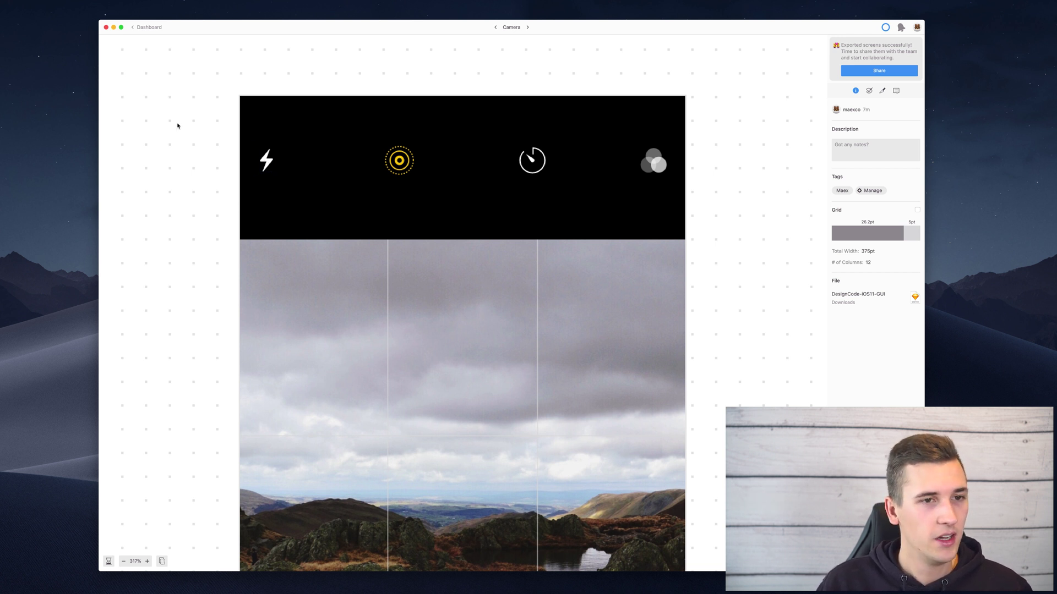
pyautogui.click(267, 164)
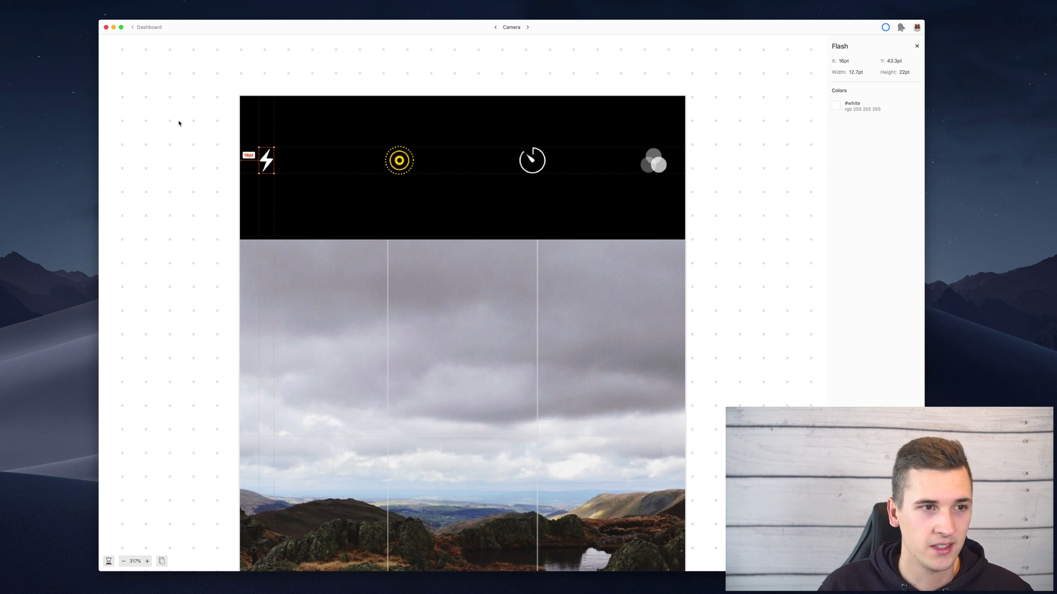
pyautogui.click(209, 138)
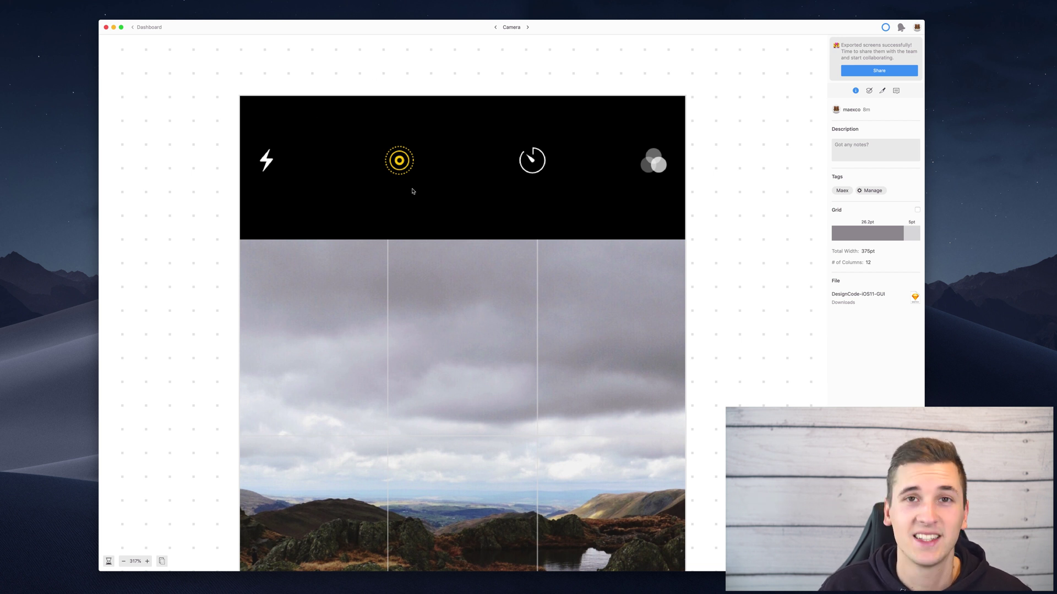
pyautogui.press('Left')
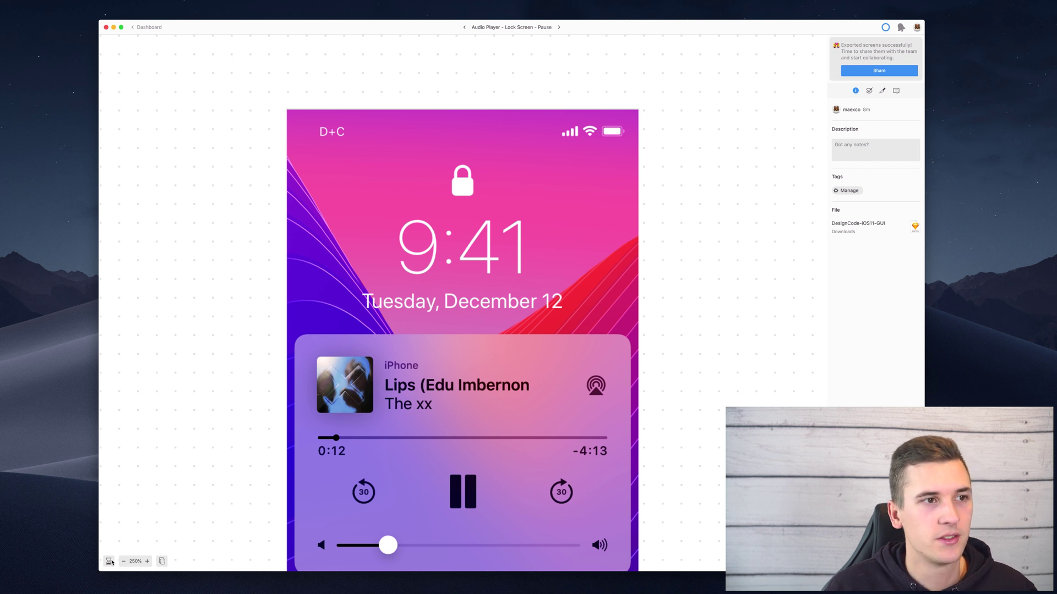
# Step: Show the 01 Splash versions list with today's and March 9, 2019 entries, dismissing the new-version tip
pyautogui.click(109, 561)
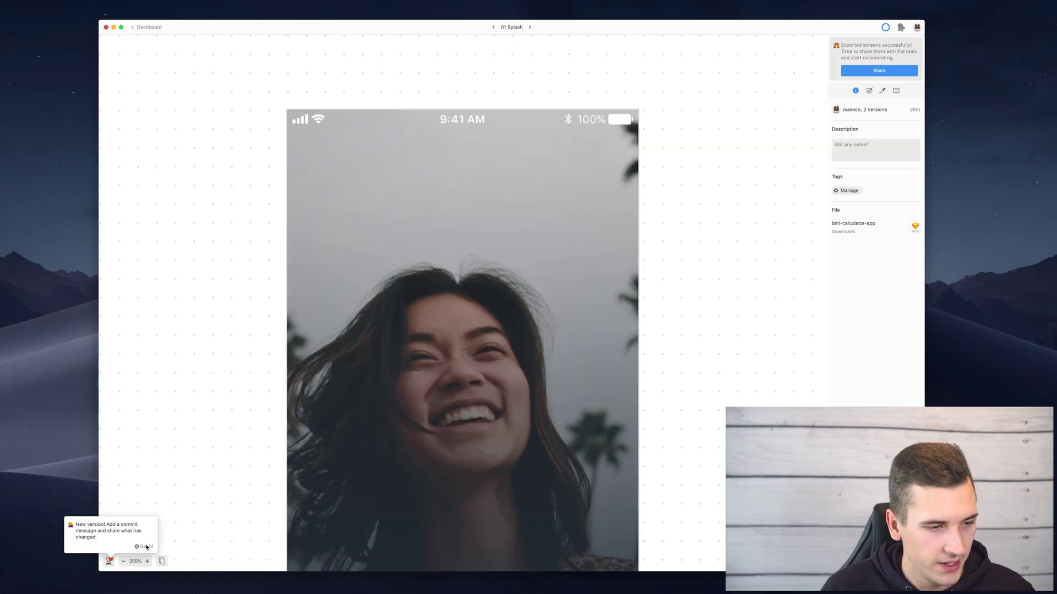
pyautogui.click(147, 547)
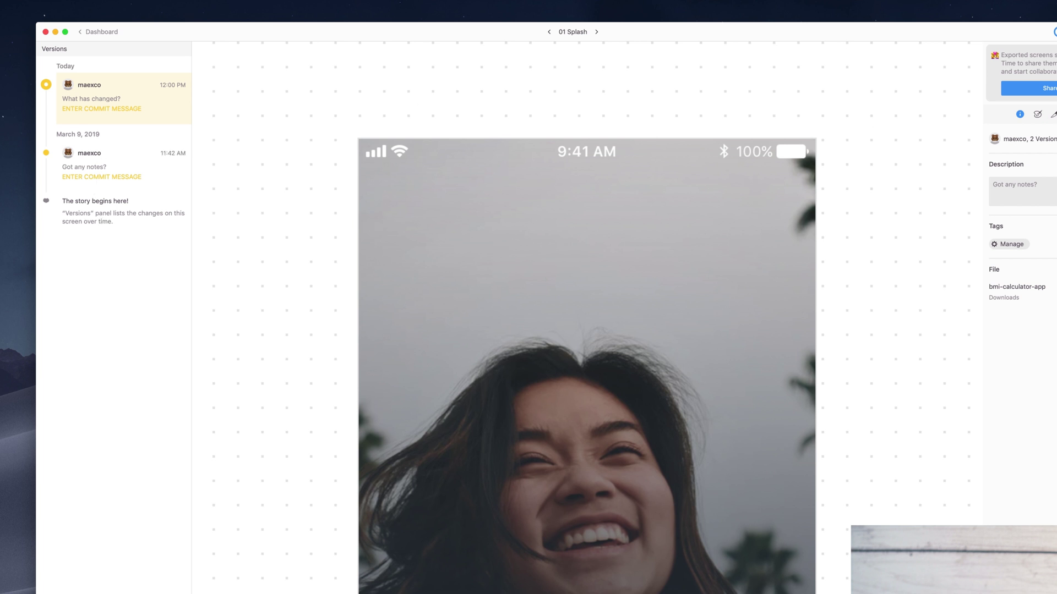
# Step: Switch between the March 9, 2019 and today's versions of 01 Splash to compare the designs
pyautogui.moveTo(111, 175)
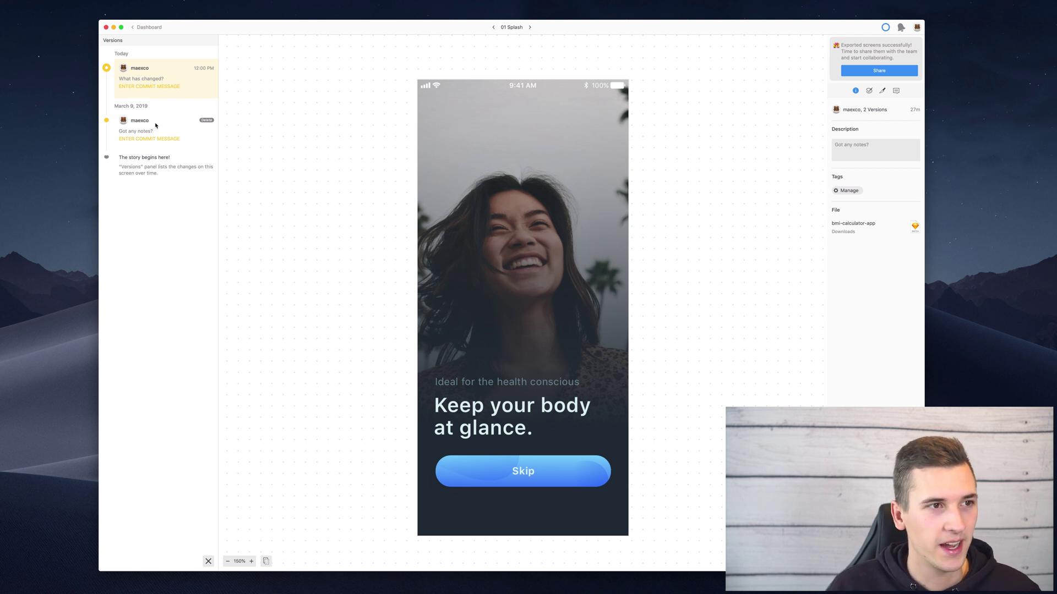
pyautogui.click(156, 125)
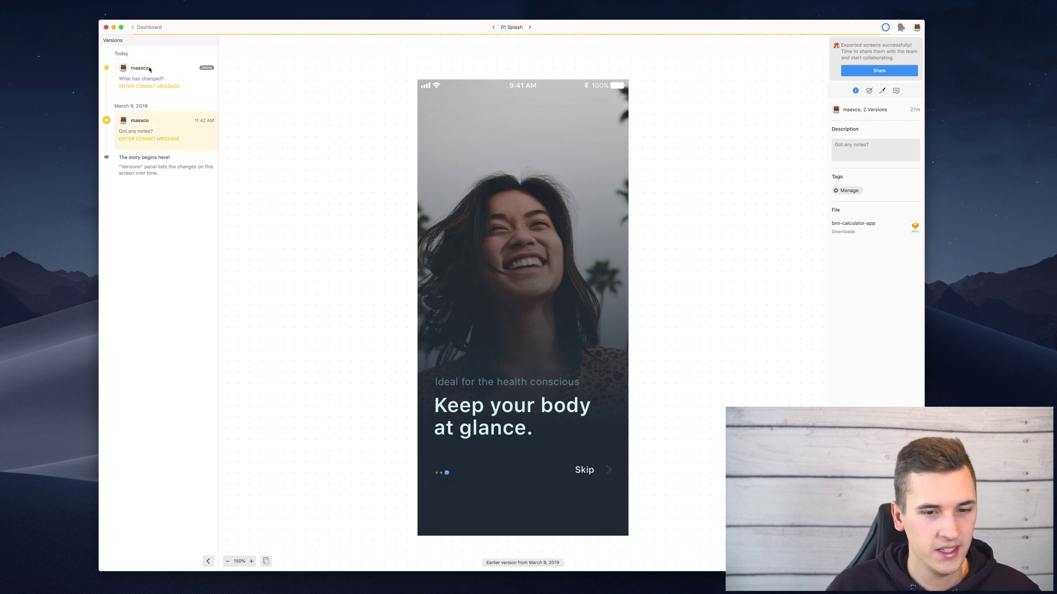
pyautogui.click(146, 94)
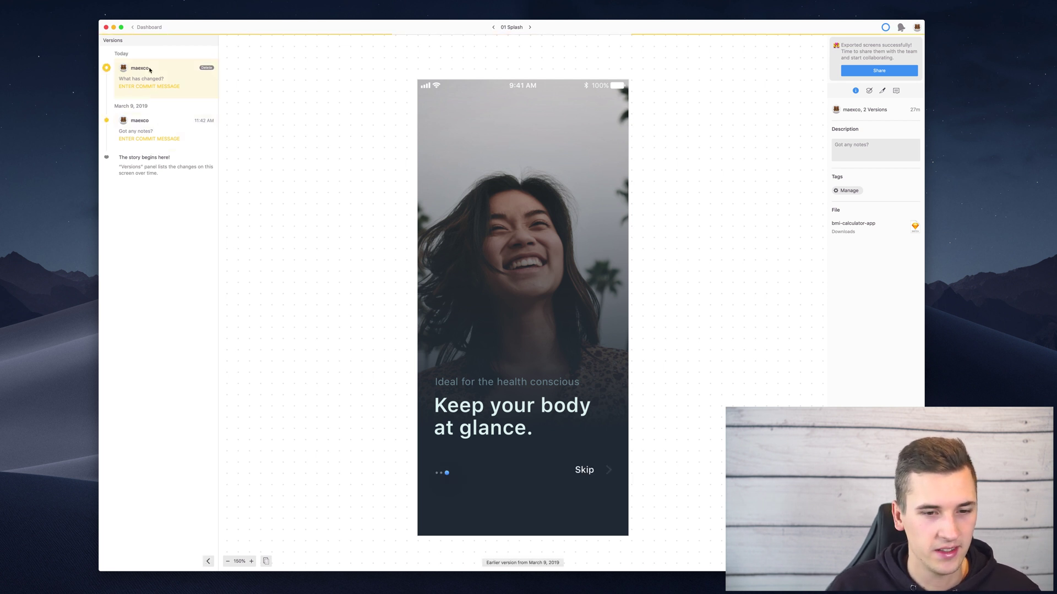
pyautogui.click(138, 125)
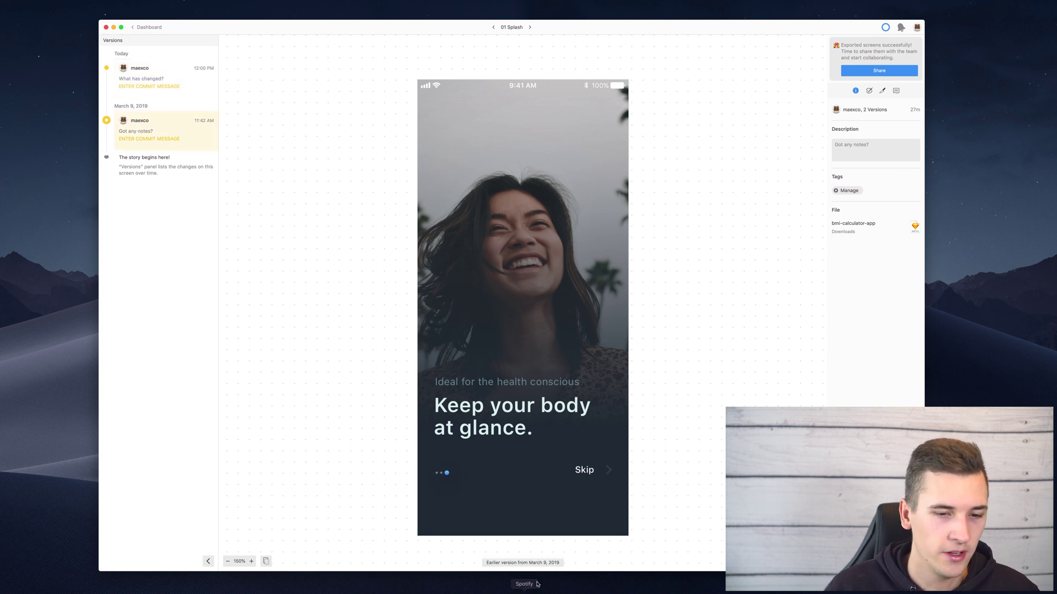
pyautogui.moveTo(500, 568); pyautogui.dragTo(502, 565)
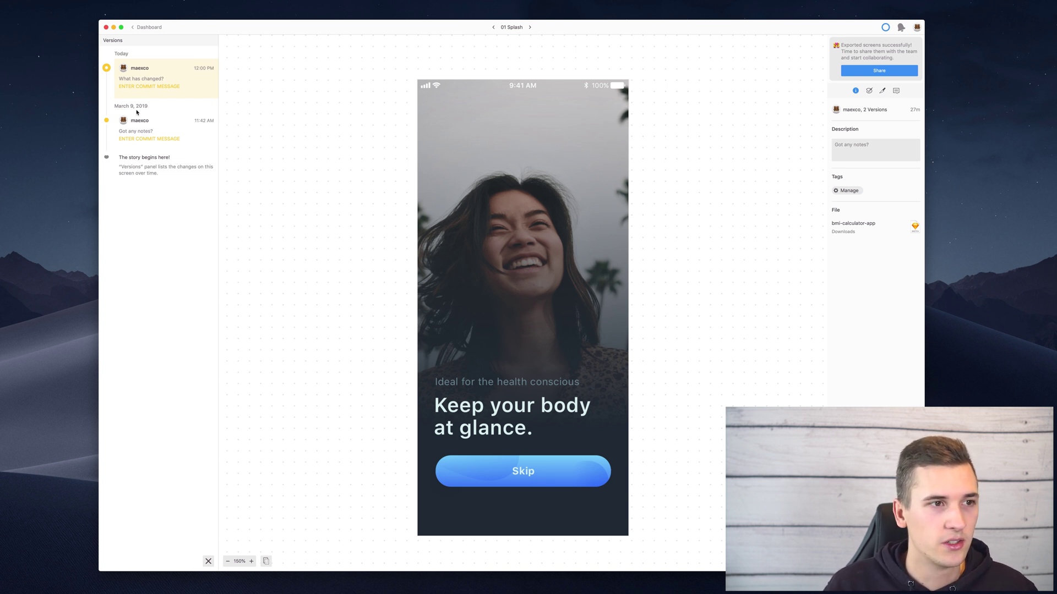
pyautogui.click(139, 118)
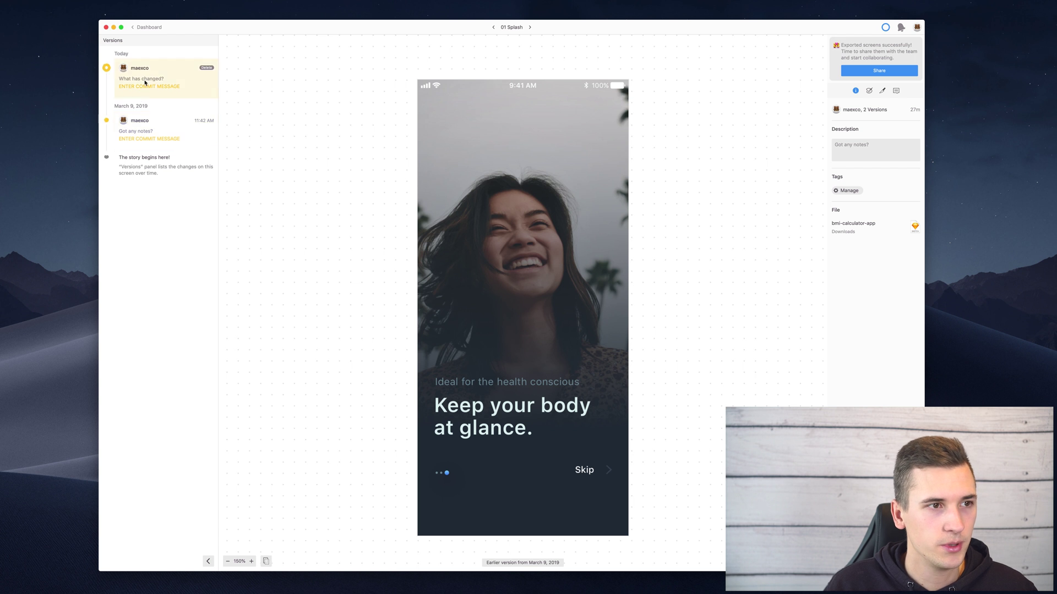
pyautogui.click(140, 123)
# Step: Keep alternating versions, comparing the March 9 page dots and Skip arrow with today's Skip button
pyautogui.click(144, 80)
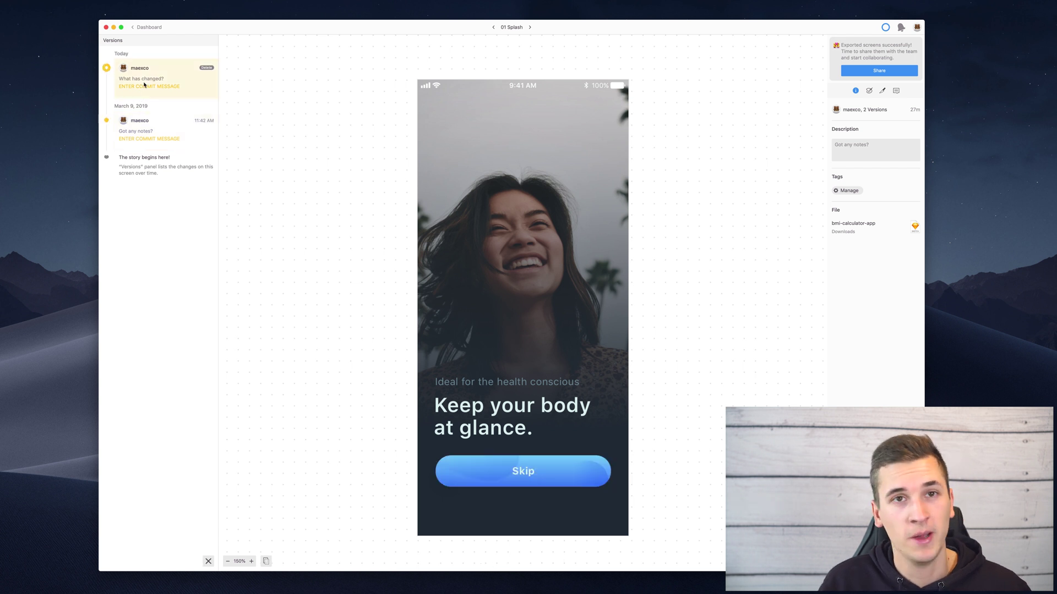
pyautogui.click(141, 124)
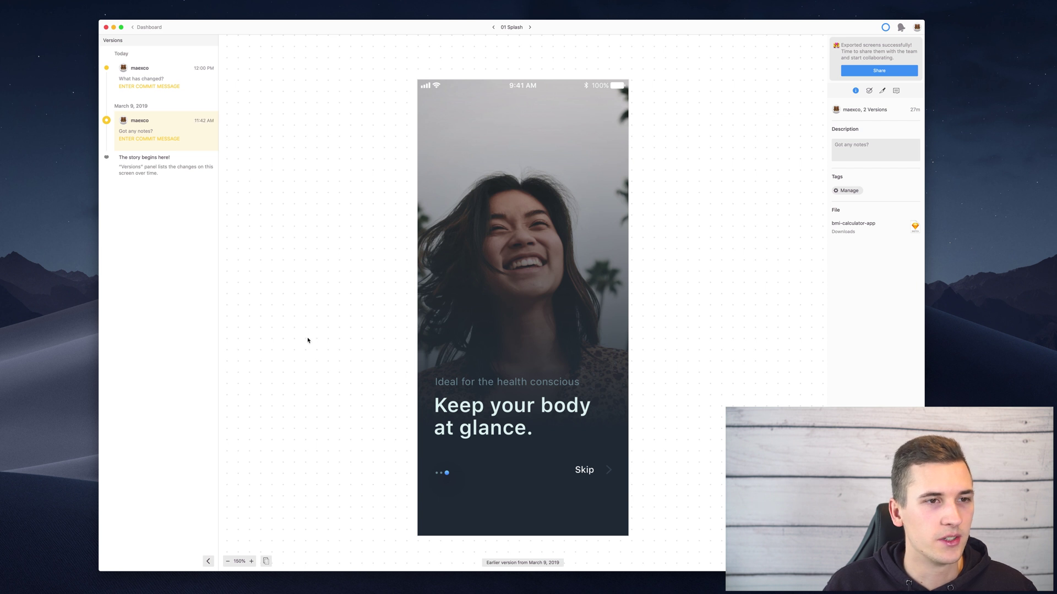
pyautogui.click(150, 76)
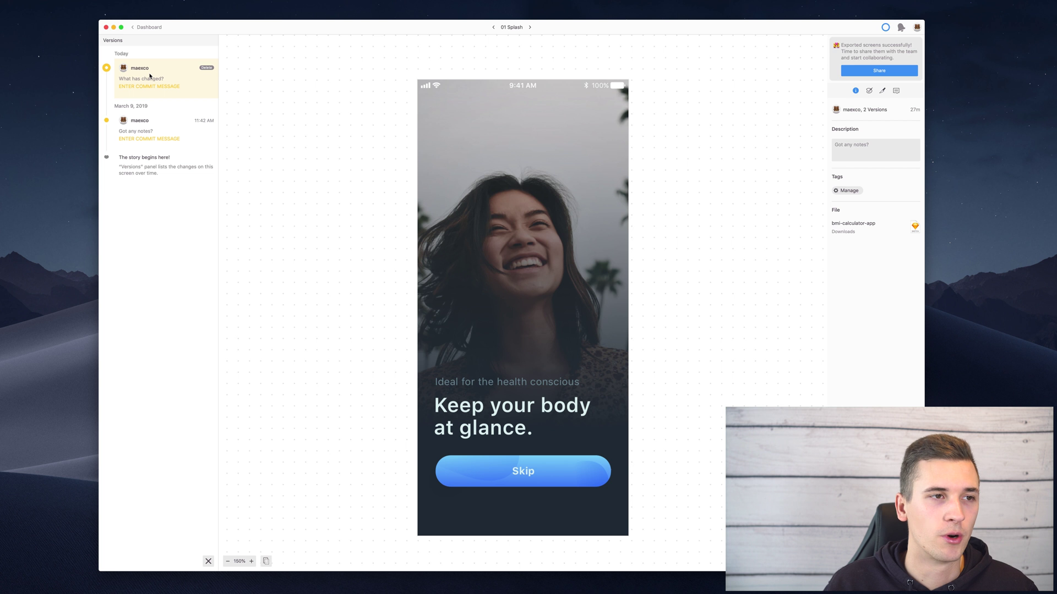
pyautogui.press('Down')
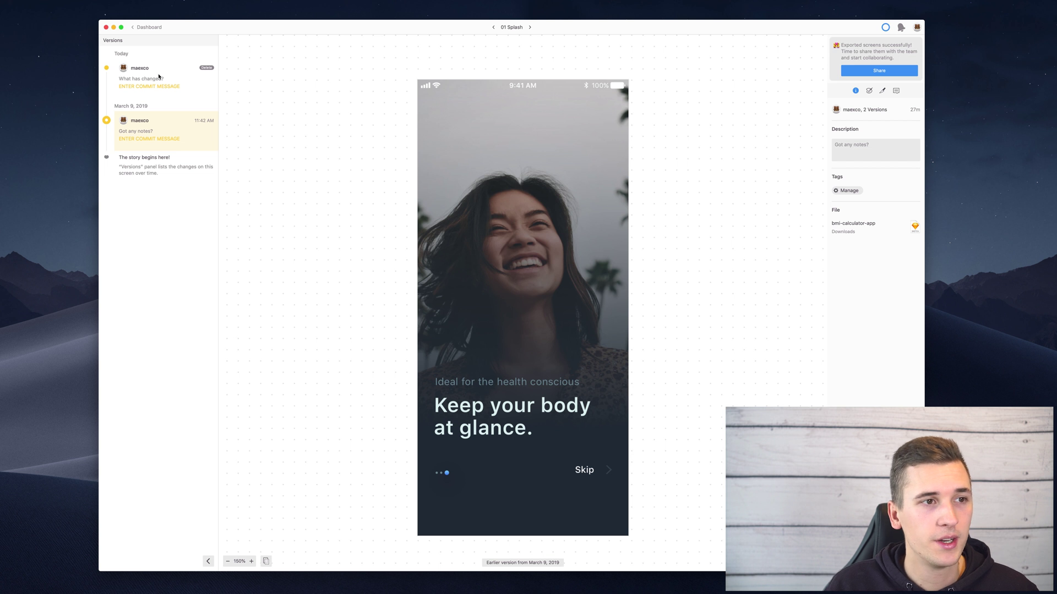
pyautogui.click(158, 76)
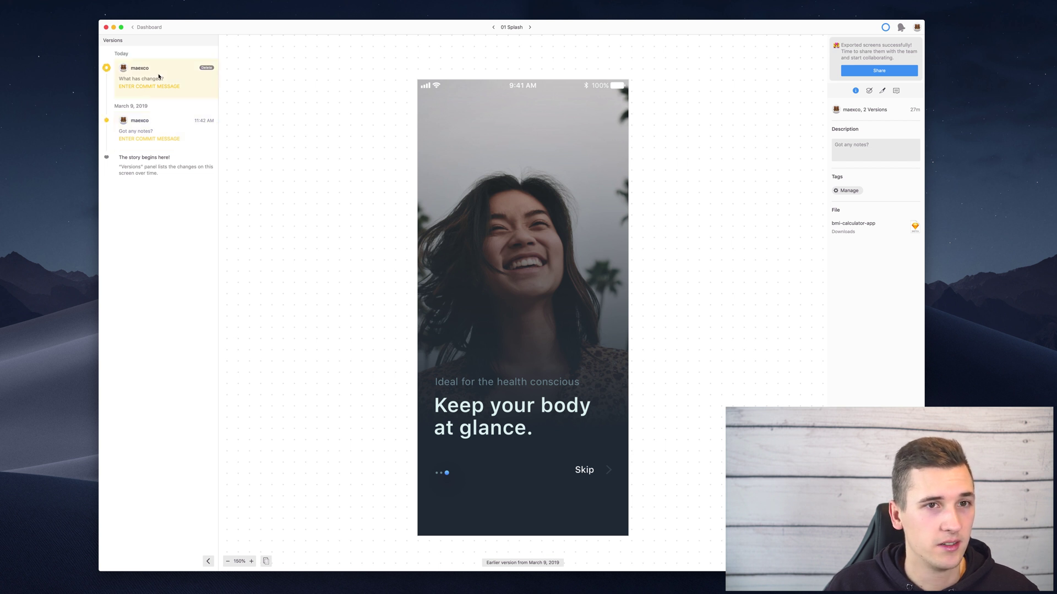
pyautogui.click(150, 127)
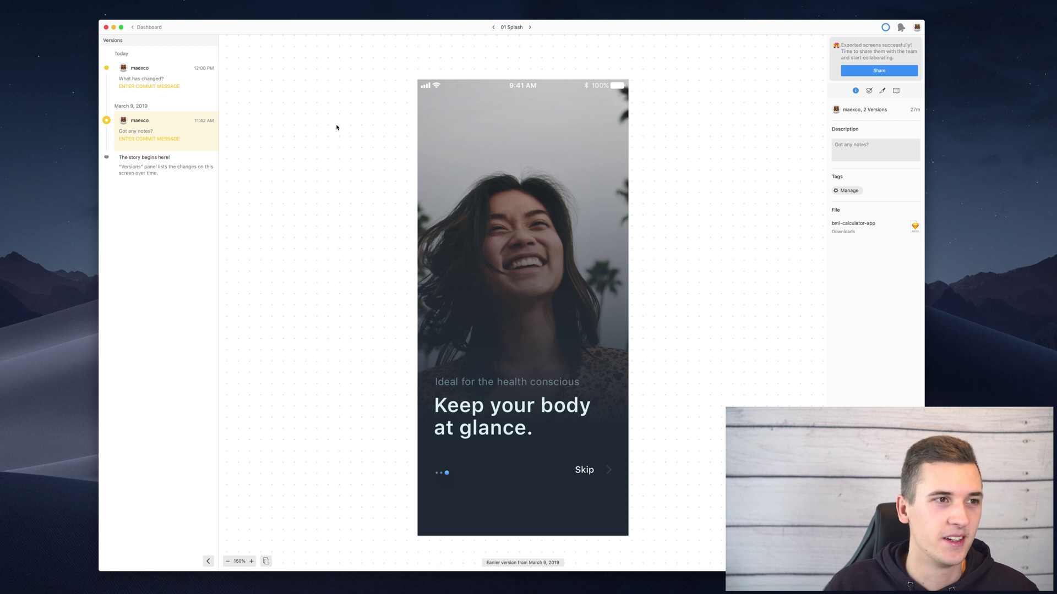
pyautogui.click(154, 77)
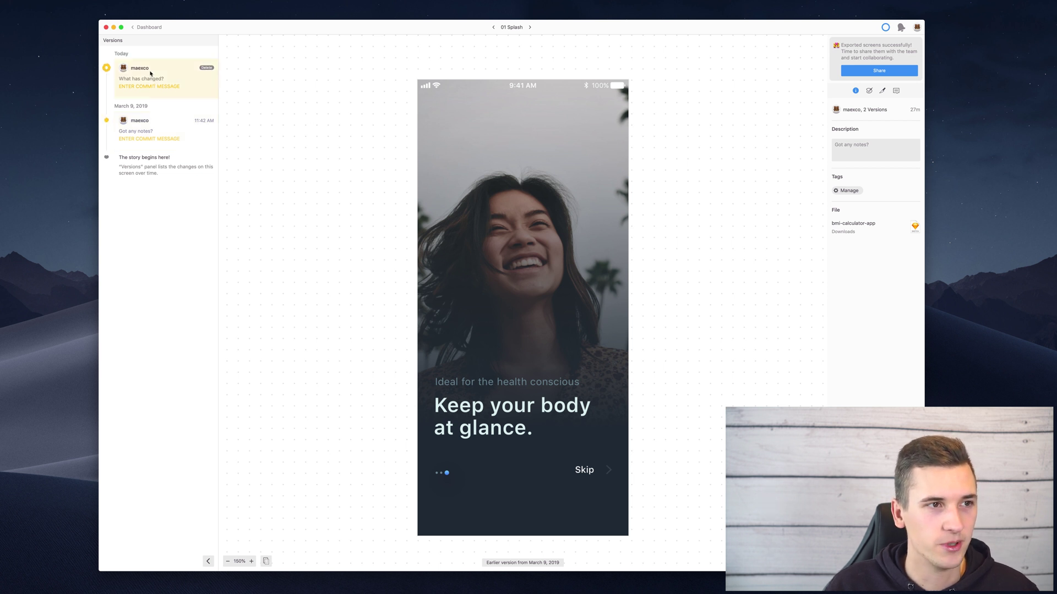